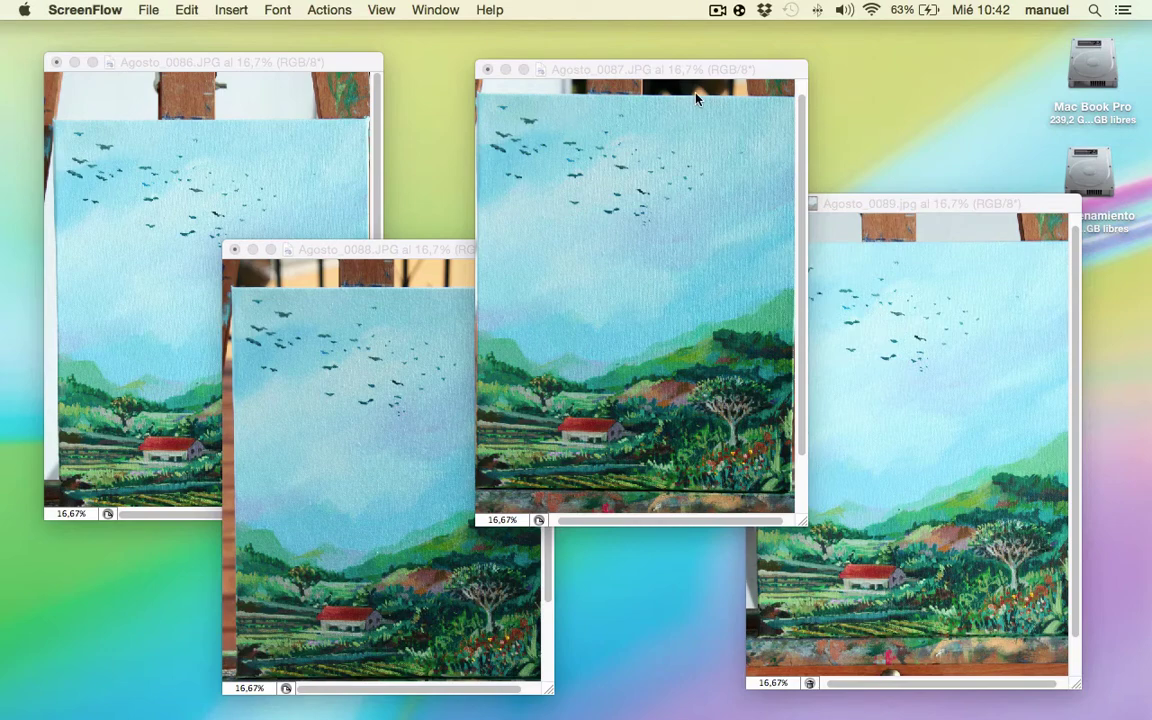
Step: Move the Agosto_0087 photo window up and to the right
left_click_drag(590, 68, 636, 62)
Step: Arrange the Agosto_0087, 0088 and 0089 windows side by side, ending with Agosto_0088 in front
left_click_drag(445, 250, 375, 225)
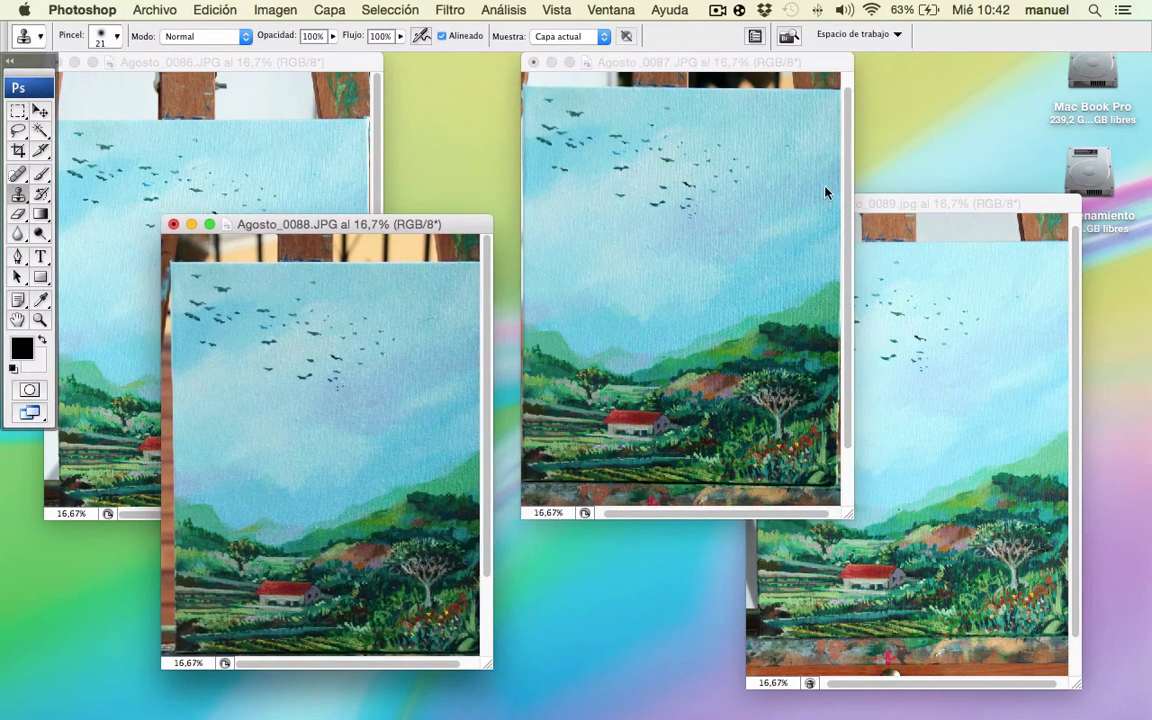
left_click_drag(885, 205, 940, 177)
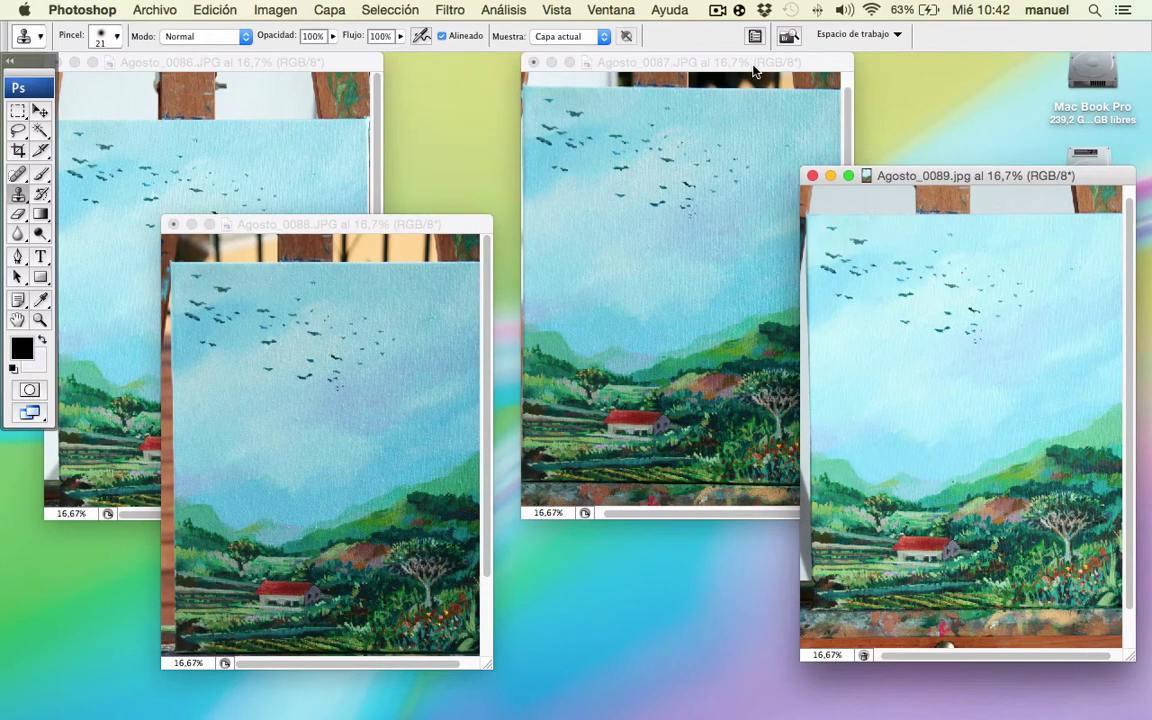
left_click_drag(754, 66, 705, 72)
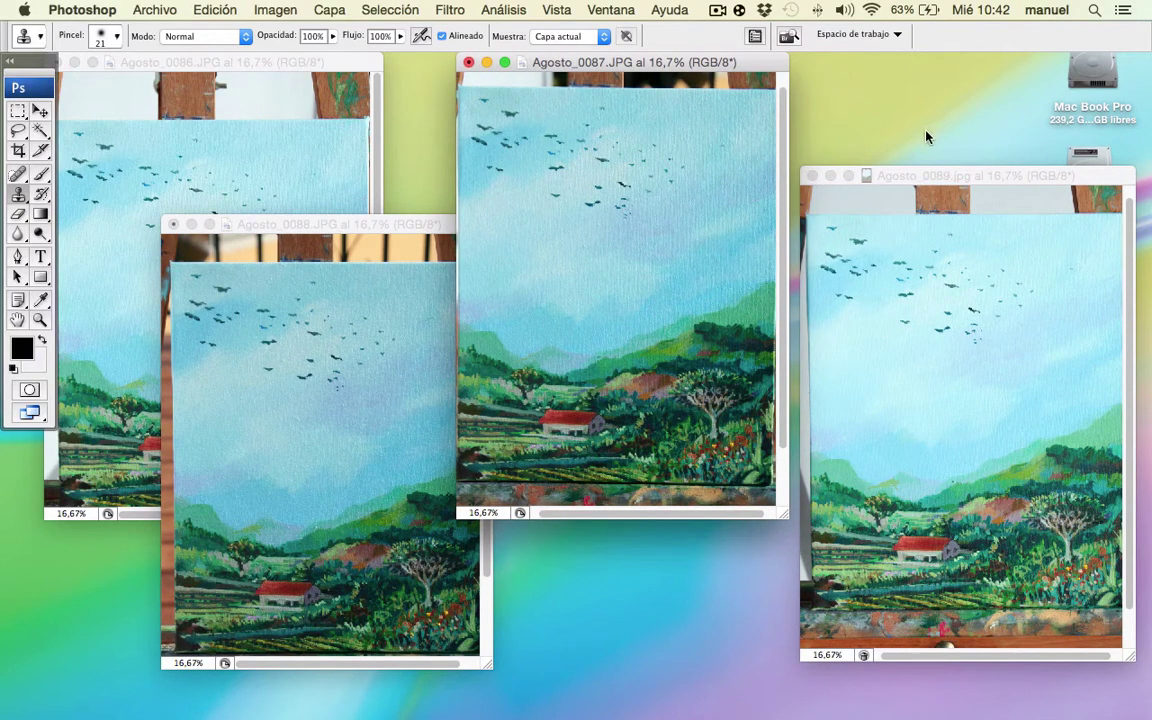
left_click_drag(934, 180, 900, 152)
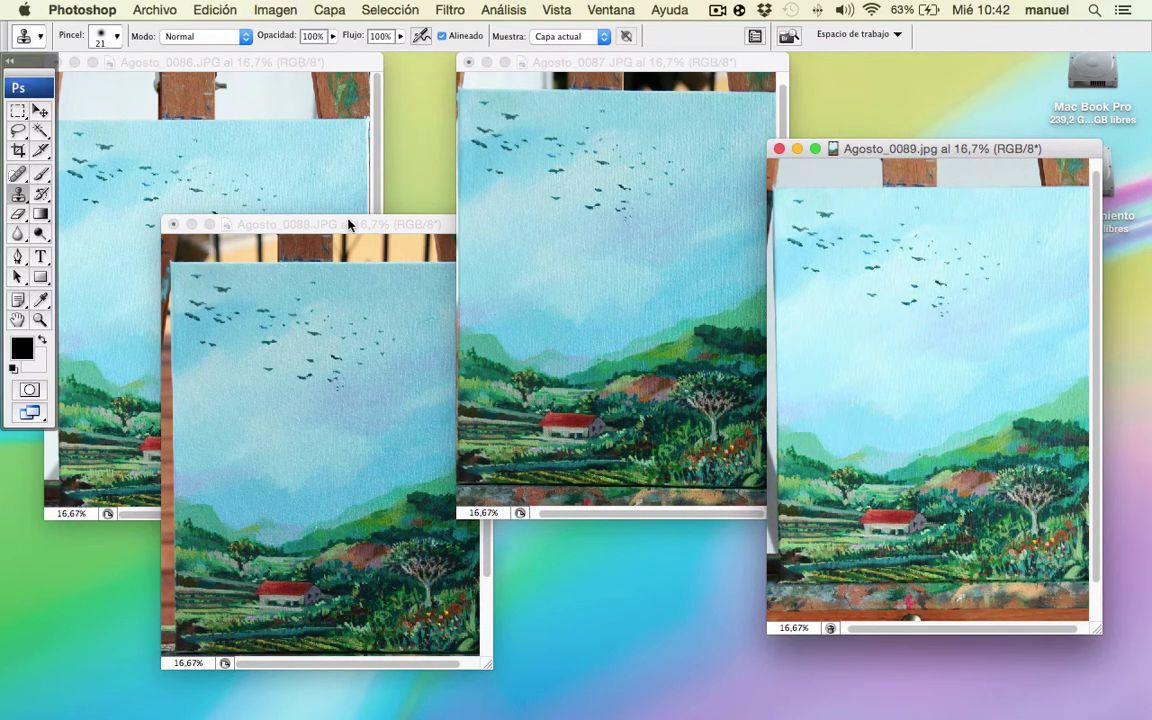
left_click_drag(349, 225, 276, 221)
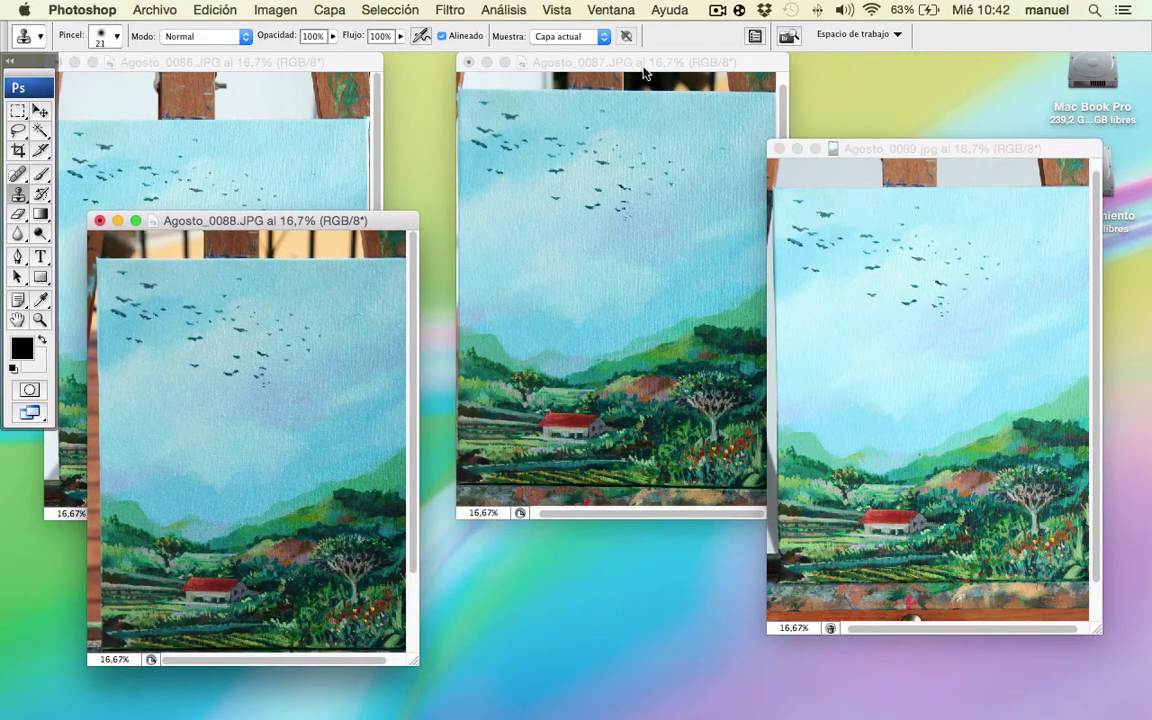
left_click_drag(645, 73, 605, 73)
left_click(893, 148)
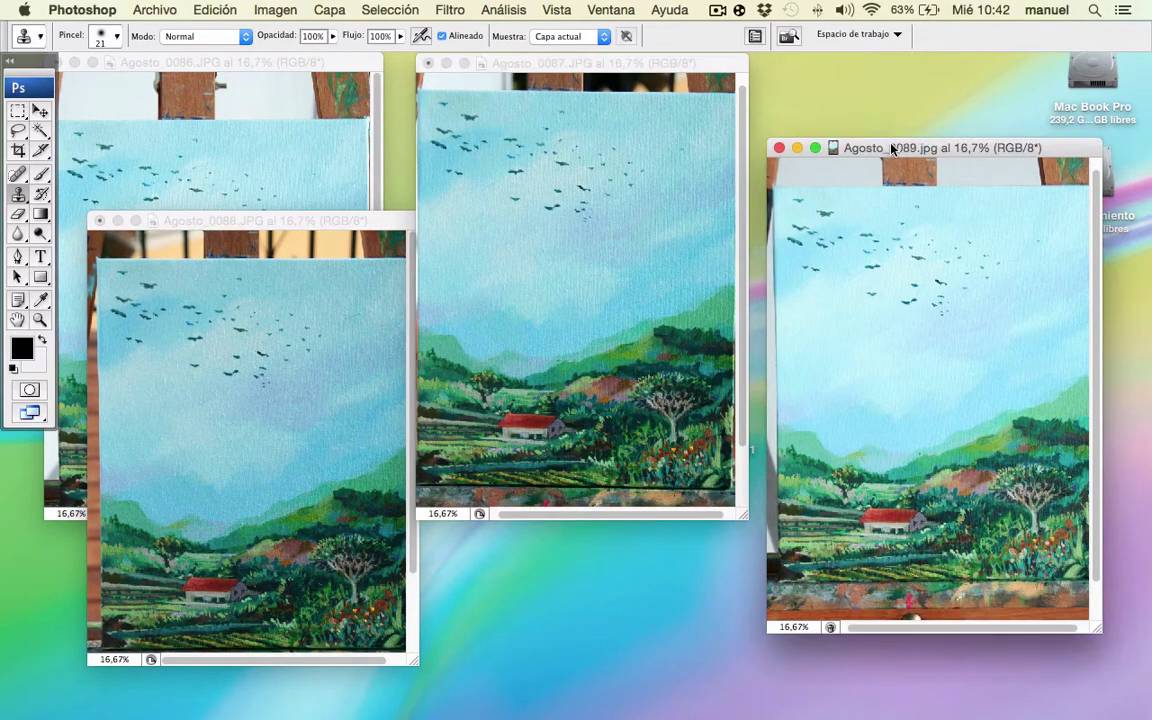
left_click_drag(893, 148, 907, 90)
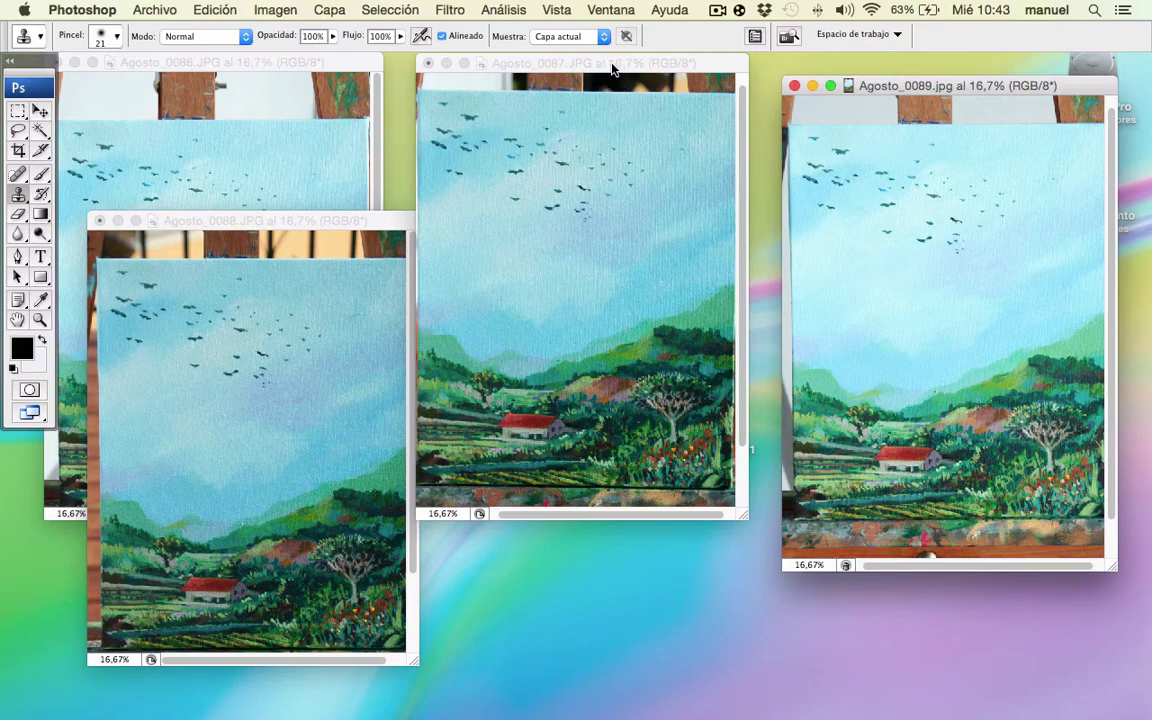
left_click_drag(613, 69, 626, 69)
left_click_drag(340, 231, 428, 234)
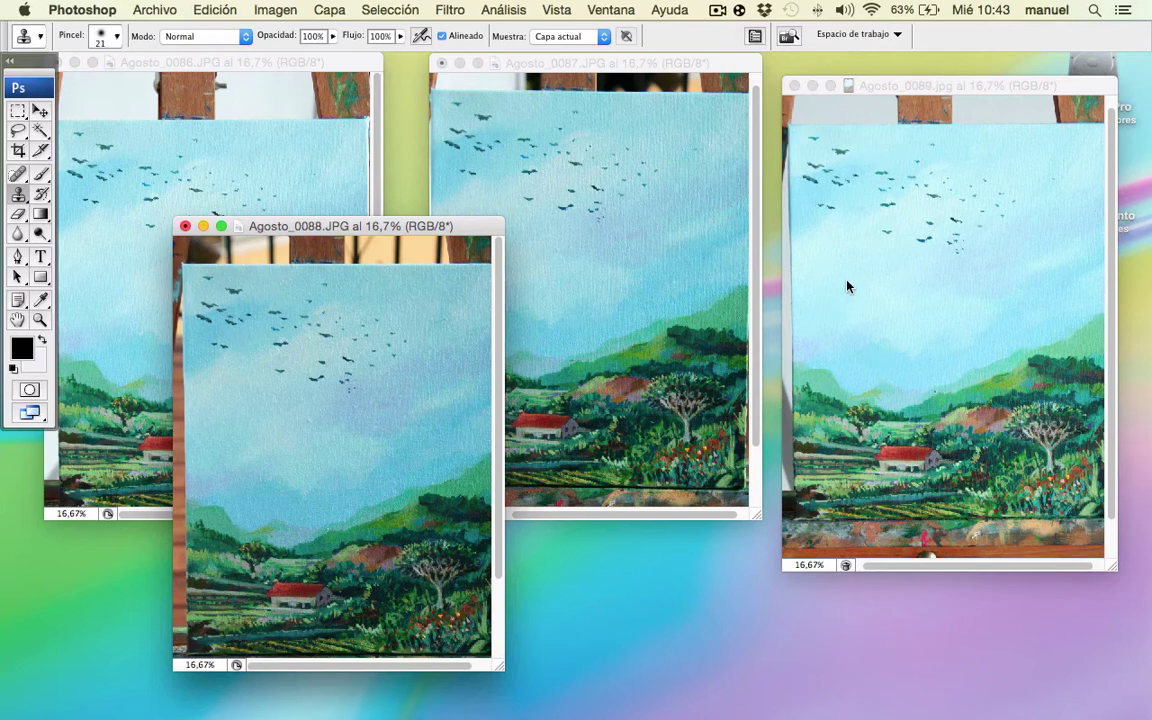
Step: Keep repositioning the Agosto_0087, 0088 and 0089 windows to compare the photos
scroll(332, 450, "right", 2)
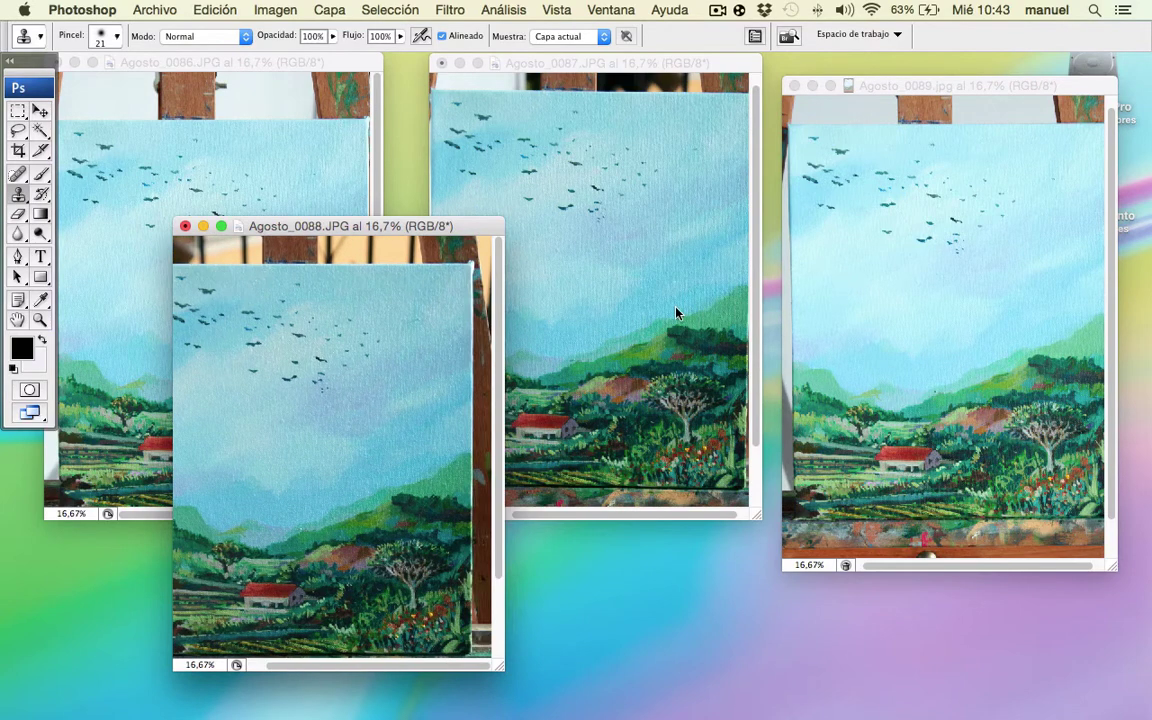
scroll(676, 313, "left", 2)
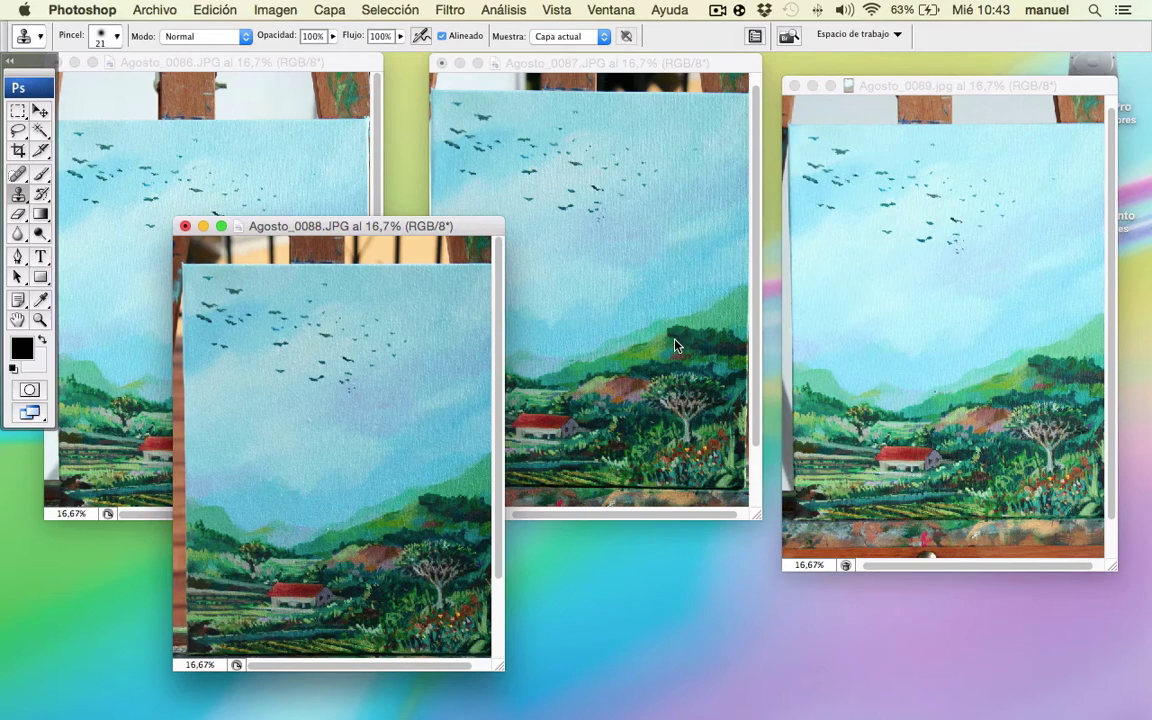
left_click_drag(380, 226, 388, 219)
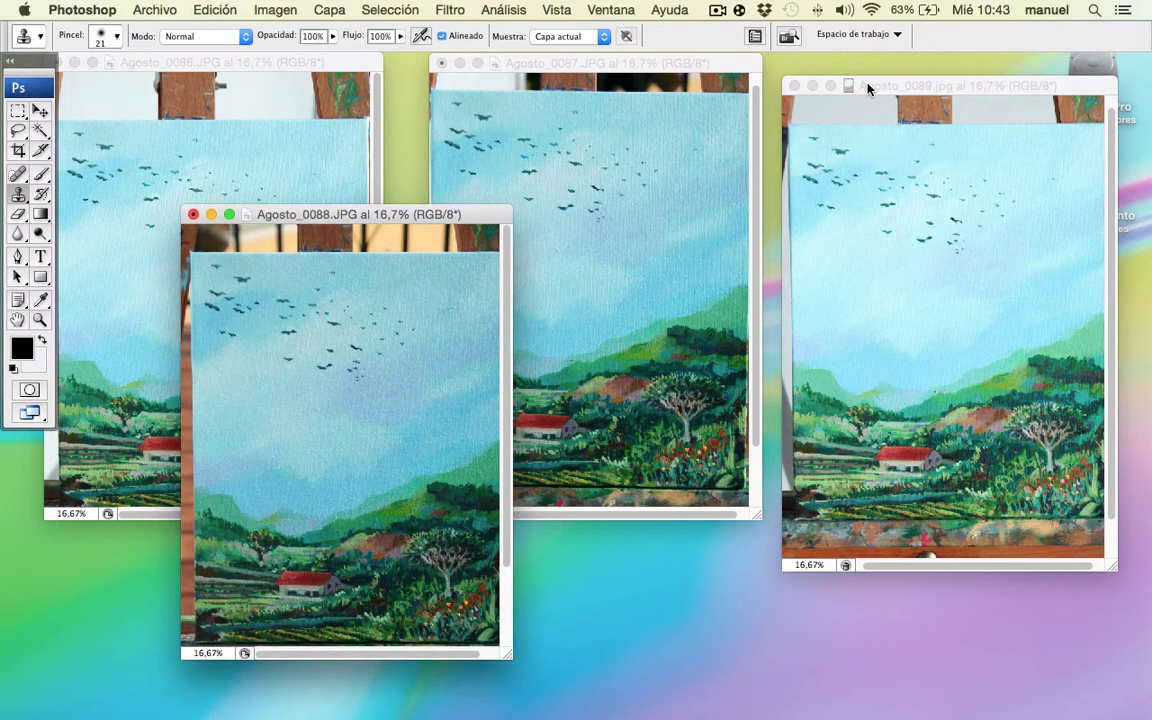
left_click_drag(868, 89, 885, 73)
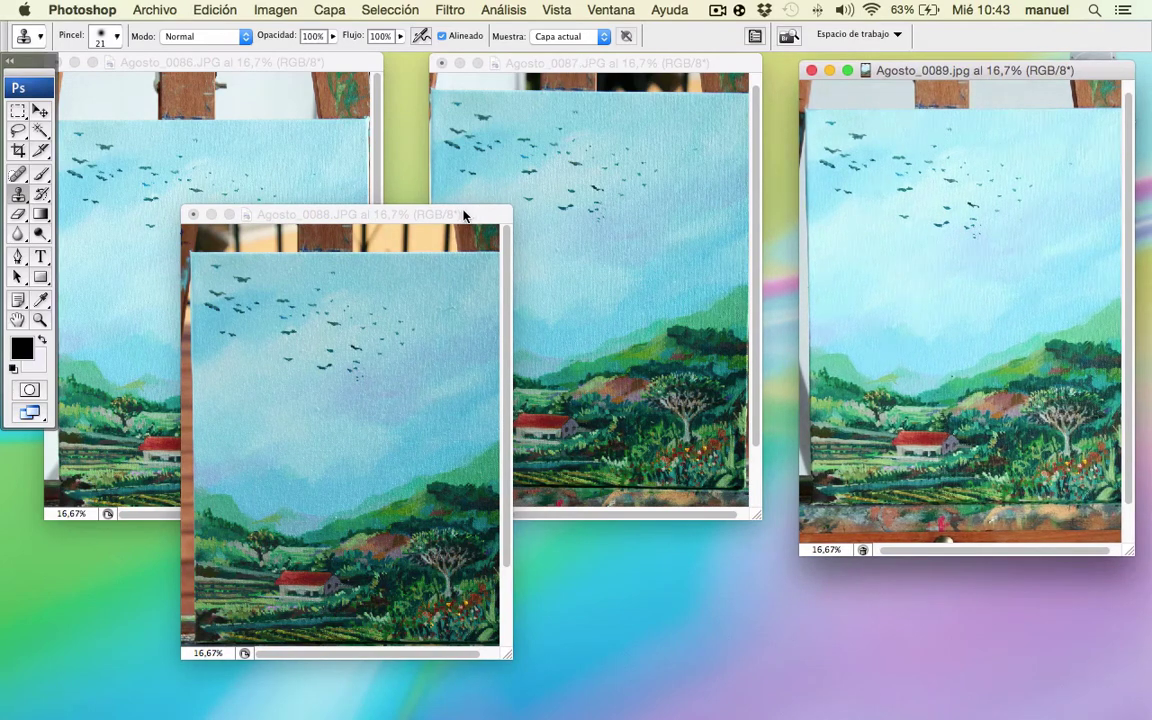
left_click_drag(463, 214, 436, 245)
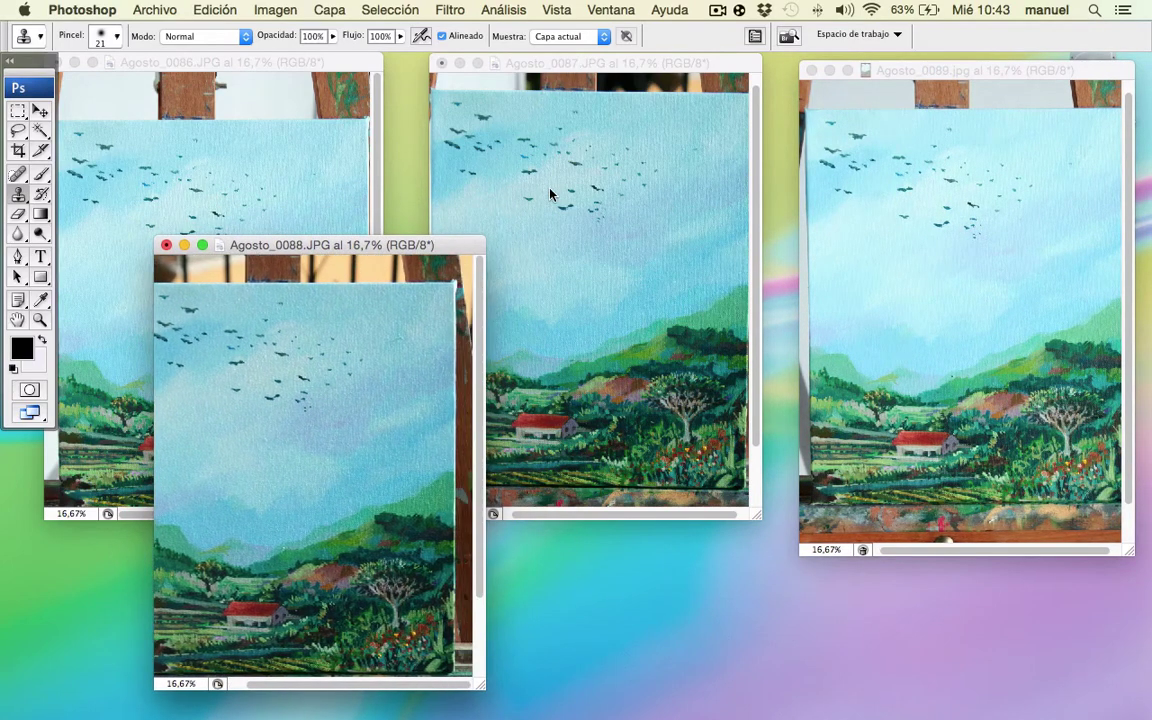
mouse_move(416, 246)
left_mouse_down()
mouse_move(520, 258)
mouse_move(540, 222)
left_mouse_up()
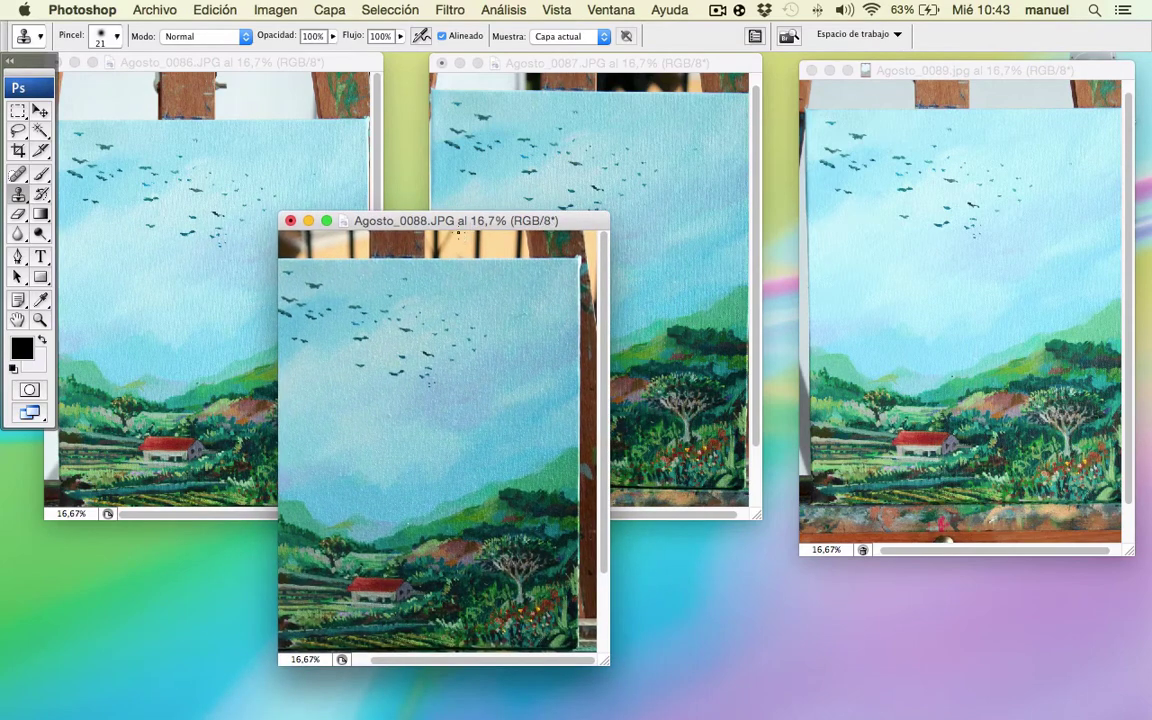
scroll(458, 232, "left", 2)
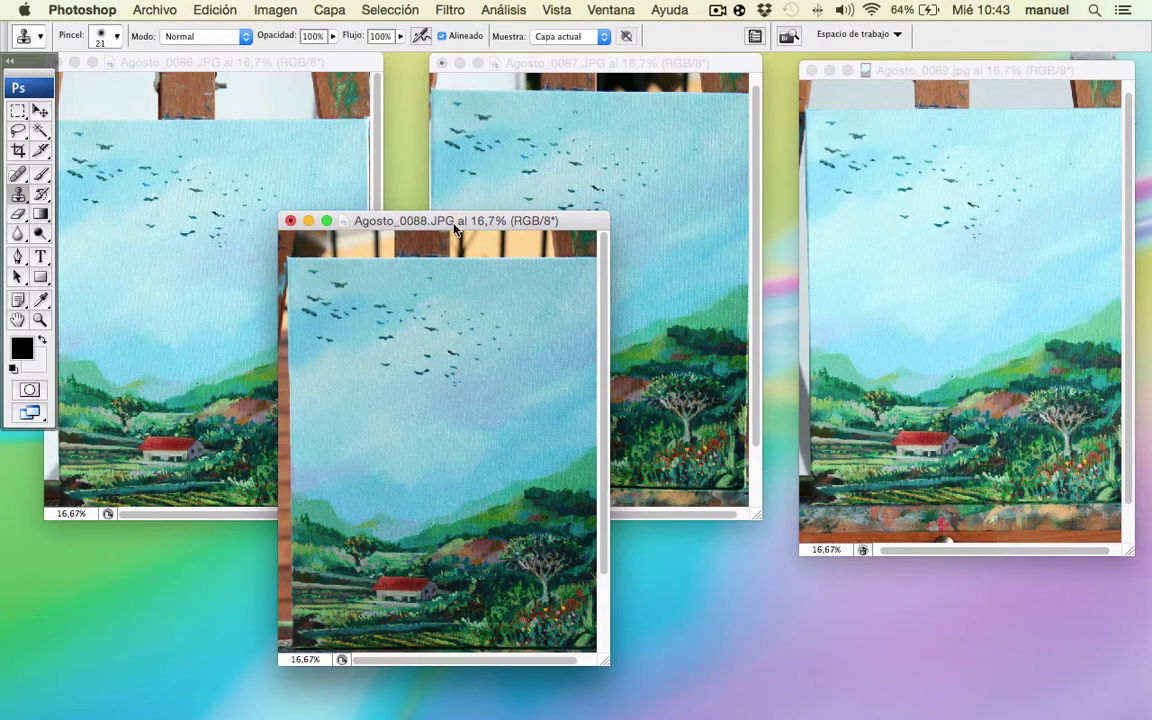
mouse_move(453, 228)
left_mouse_down()
mouse_move(645, 273)
mouse_move(465, 311)
mouse_move(435, 265)
mouse_move(433, 230)
mouse_move(448, 238)
left_mouse_up()
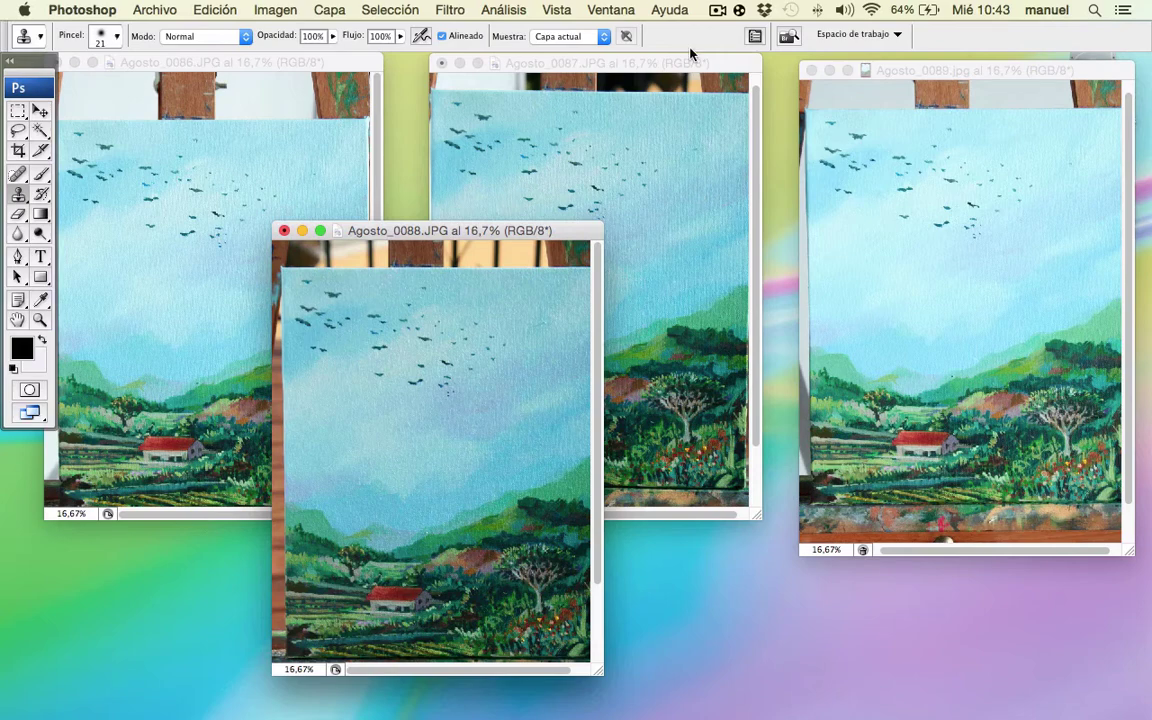
left_click_drag(663, 70, 765, 78)
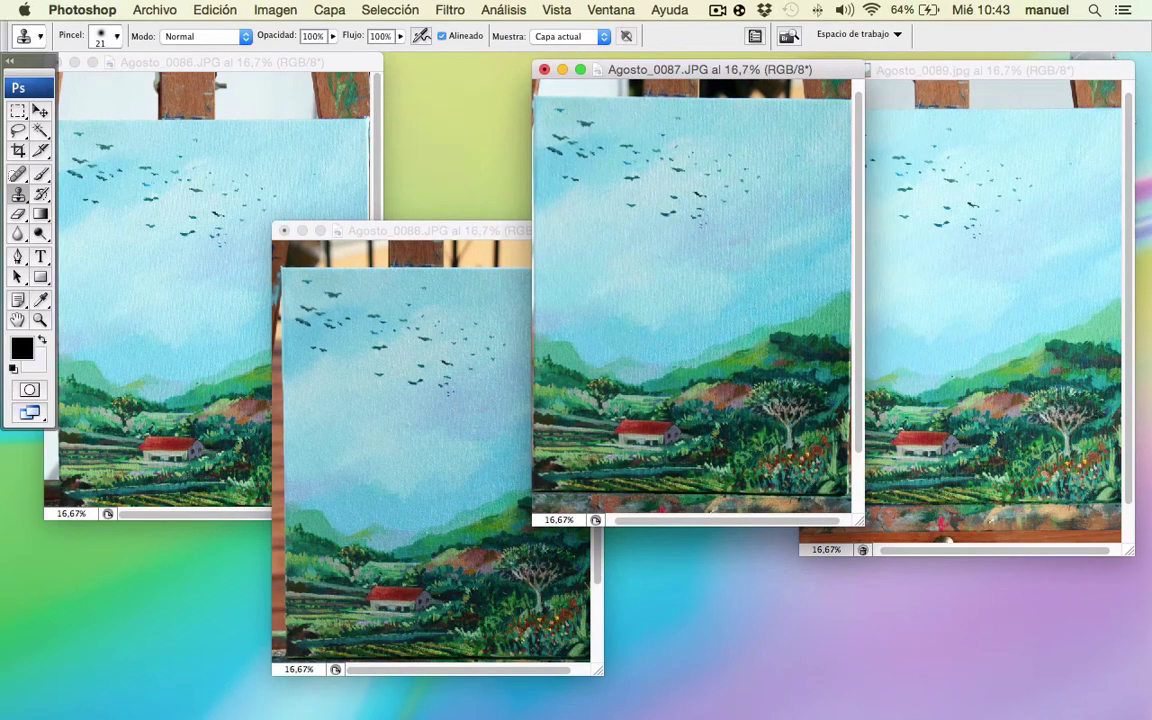
left_click_drag(479, 224, 407, 210)
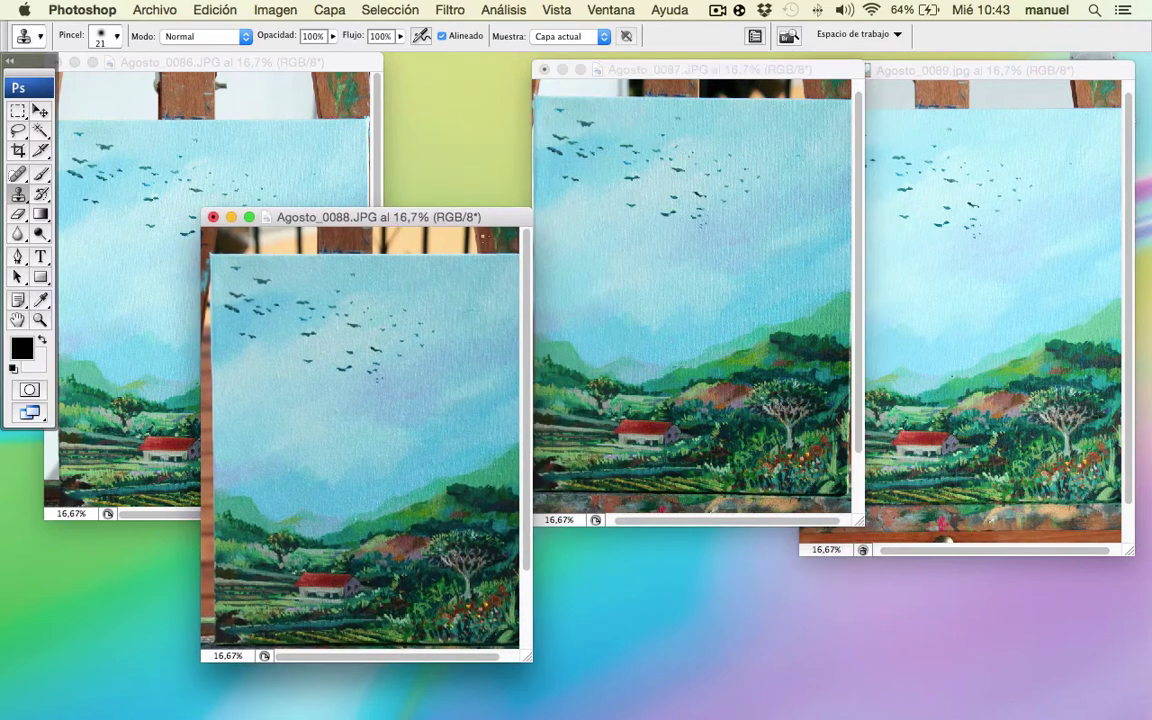
left_click_drag(649, 75, 602, 81)
Step: Close the Agosto_0088, Agosto_0086 and Agosto_0089 photos, confirming the close prompt
left_click(213, 218)
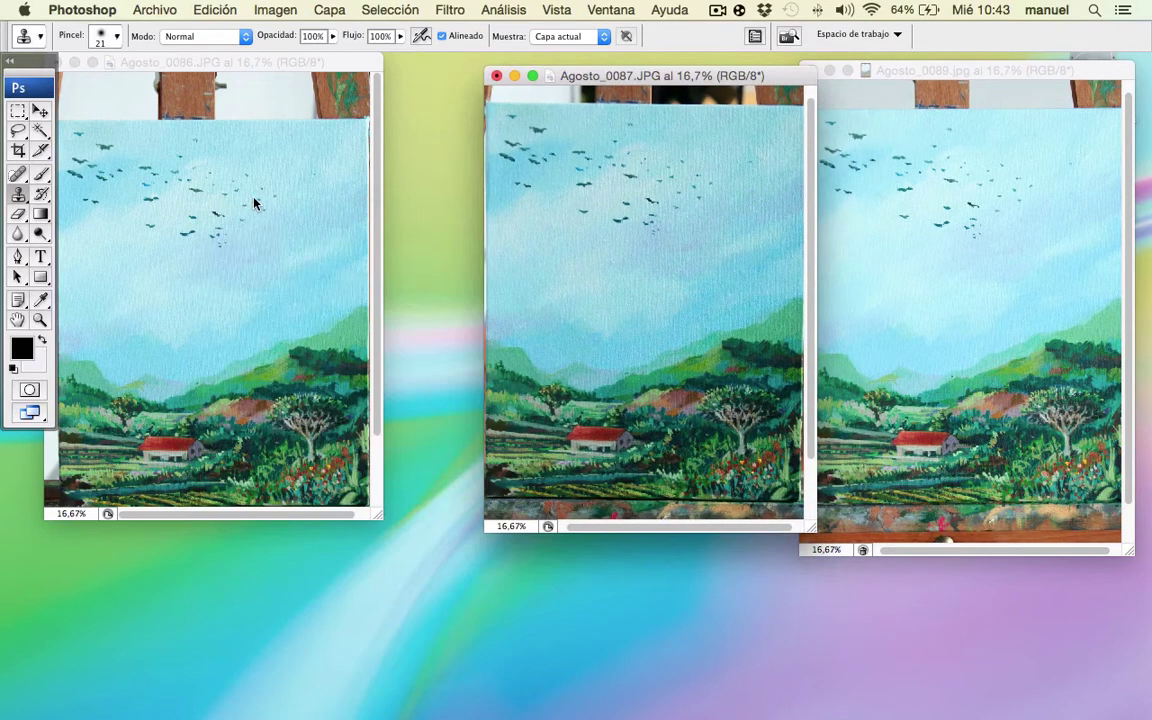
left_click_drag(70, 62, 127, 62)
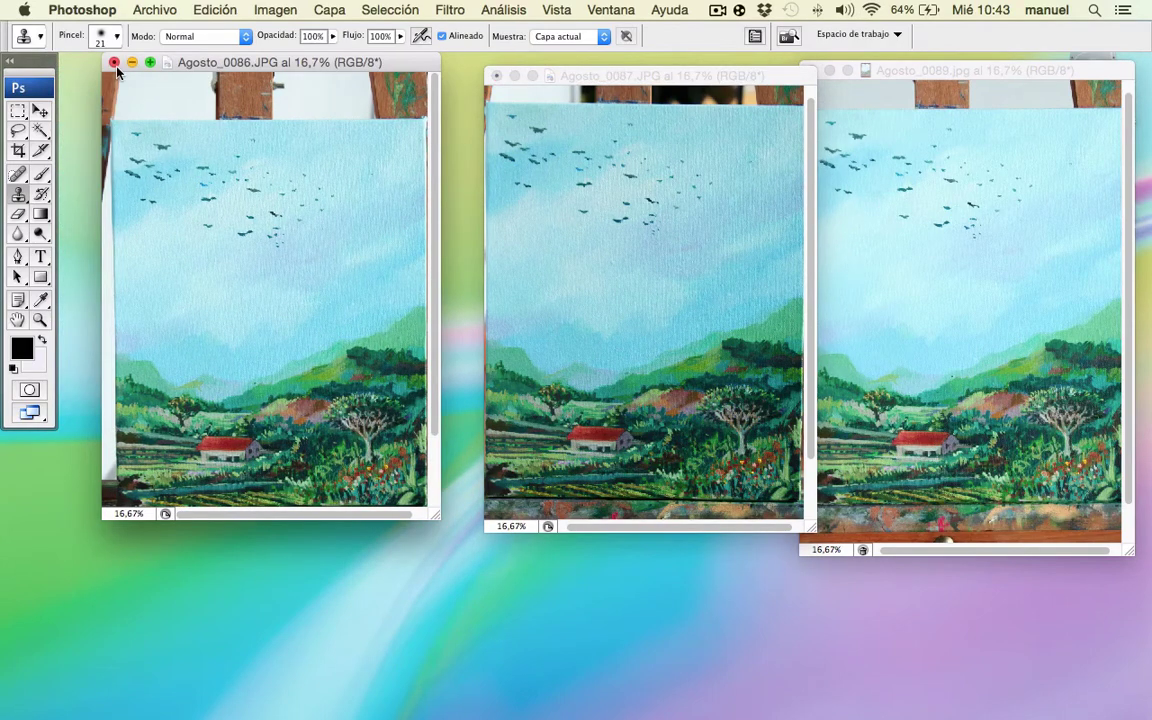
left_click(113, 62)
left_click(855, 83)
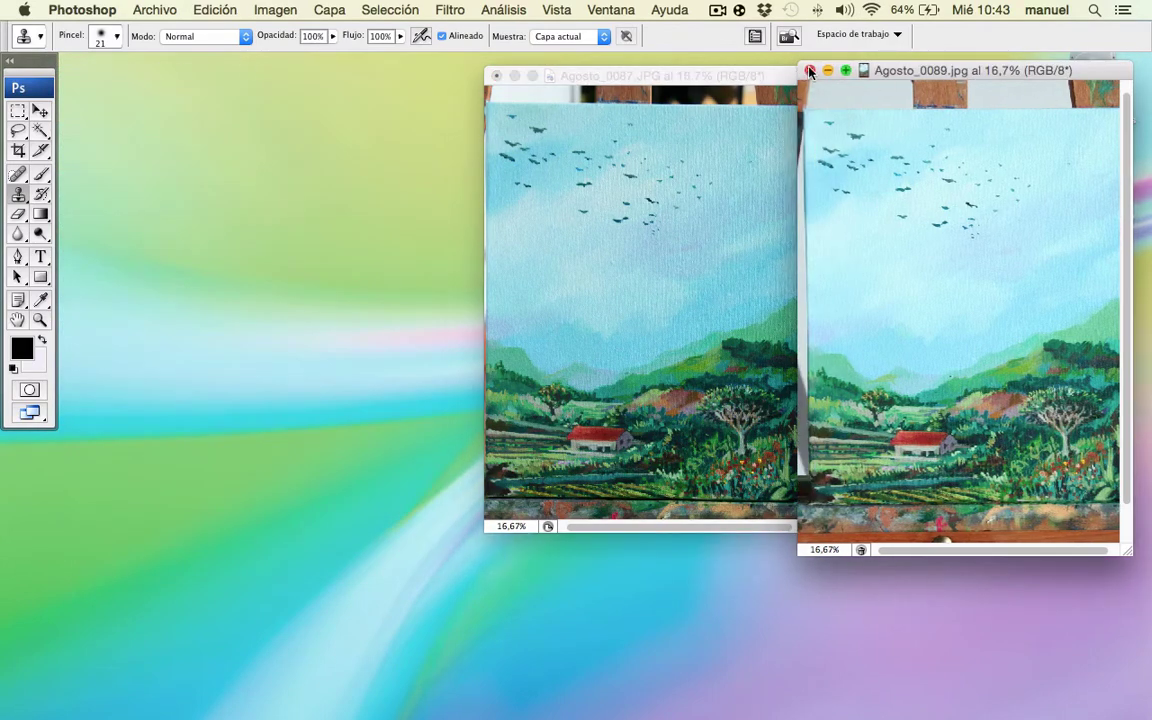
left_click(810, 70)
Step: Enlarge the Agosto_0087 window to show the whole photo and shift it left
left_click_drag(760, 76, 664, 68)
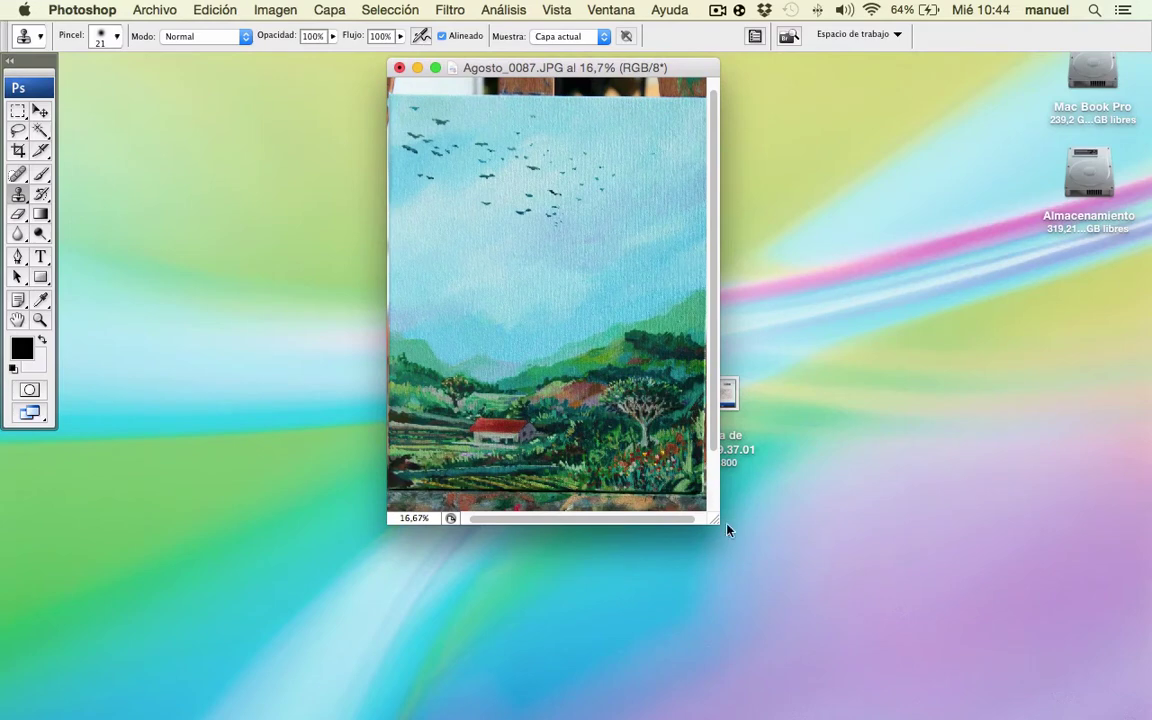
left_click_drag(714, 522, 975, 697)
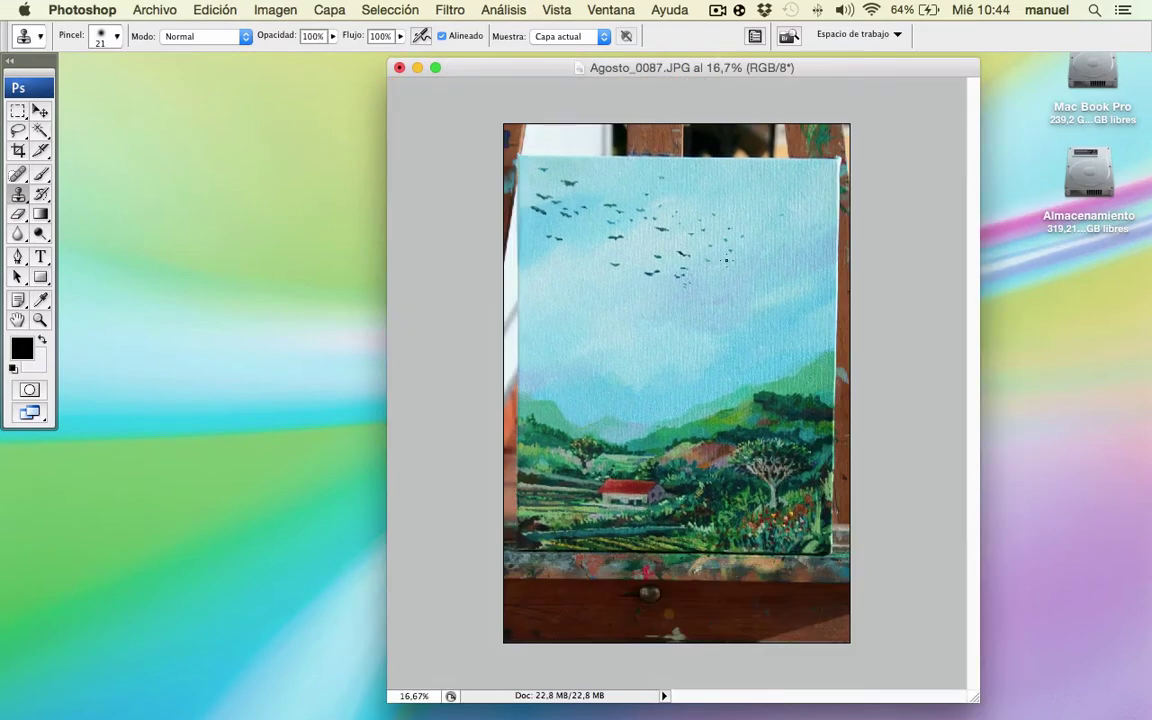
left_click_drag(716, 67, 609, 69)
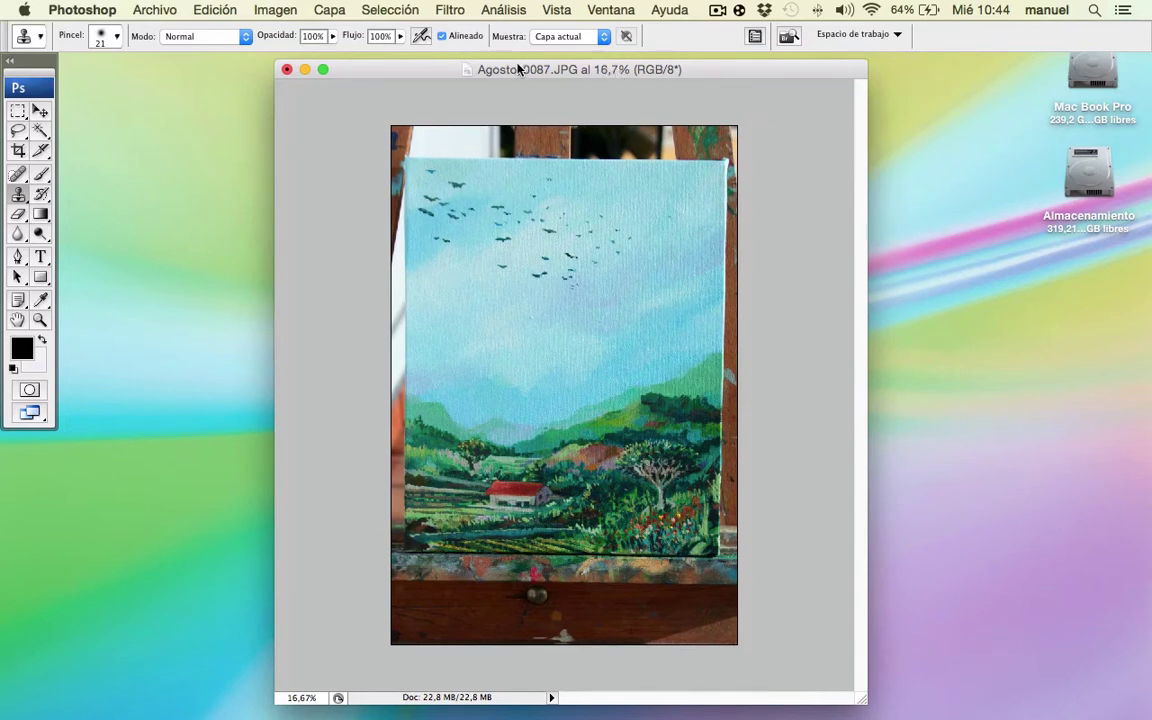
left_click_drag(545, 68, 504, 68)
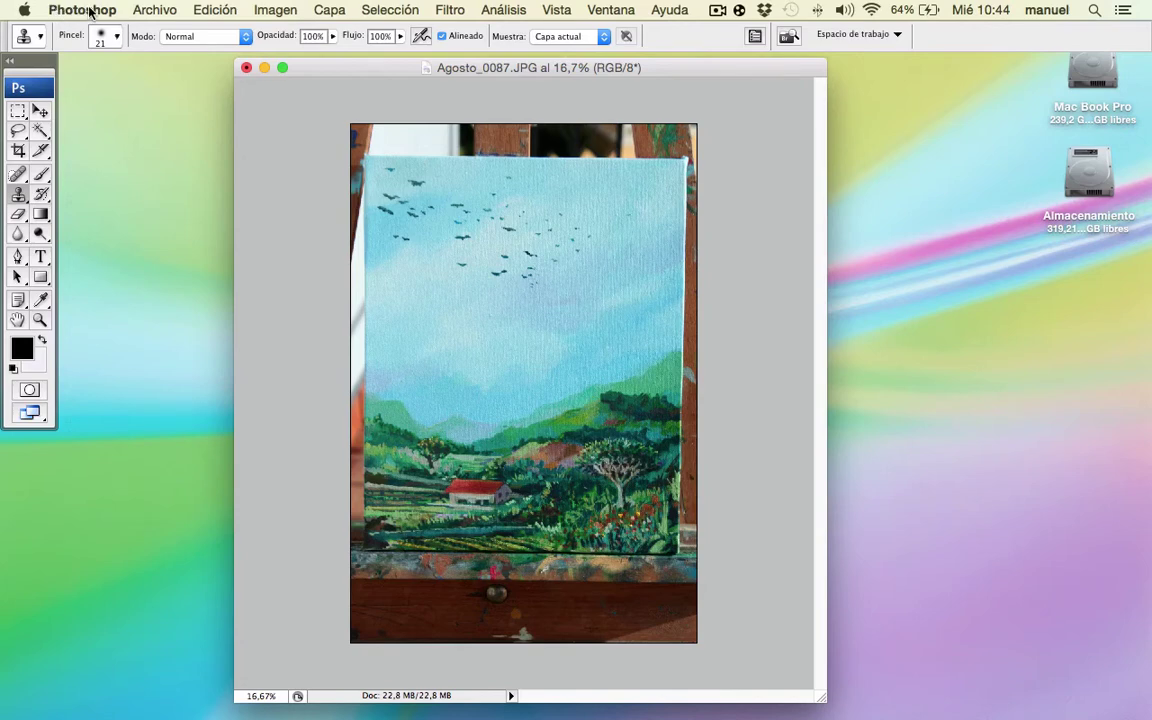
Step: Draw a rectangular marquee around the painted canvas of Agosto_0087, excluding the easel
left_click(89, 11)
left_click(70, 10)
left_click(24, 10)
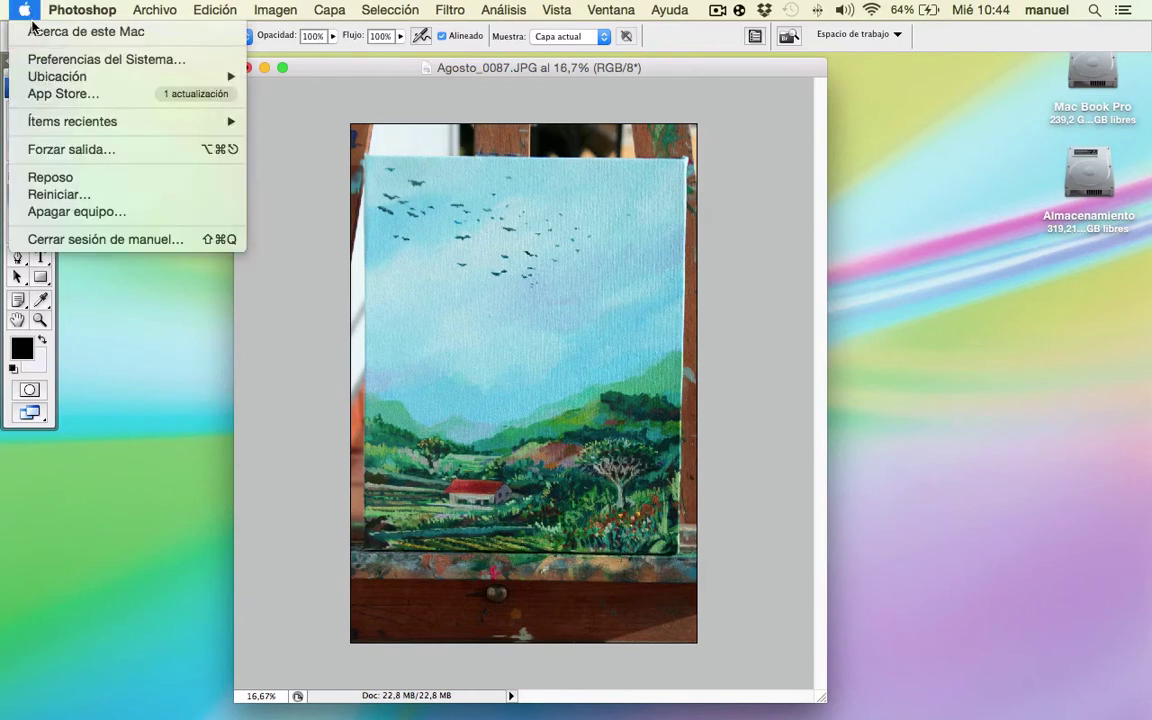
left_click(79, 11)
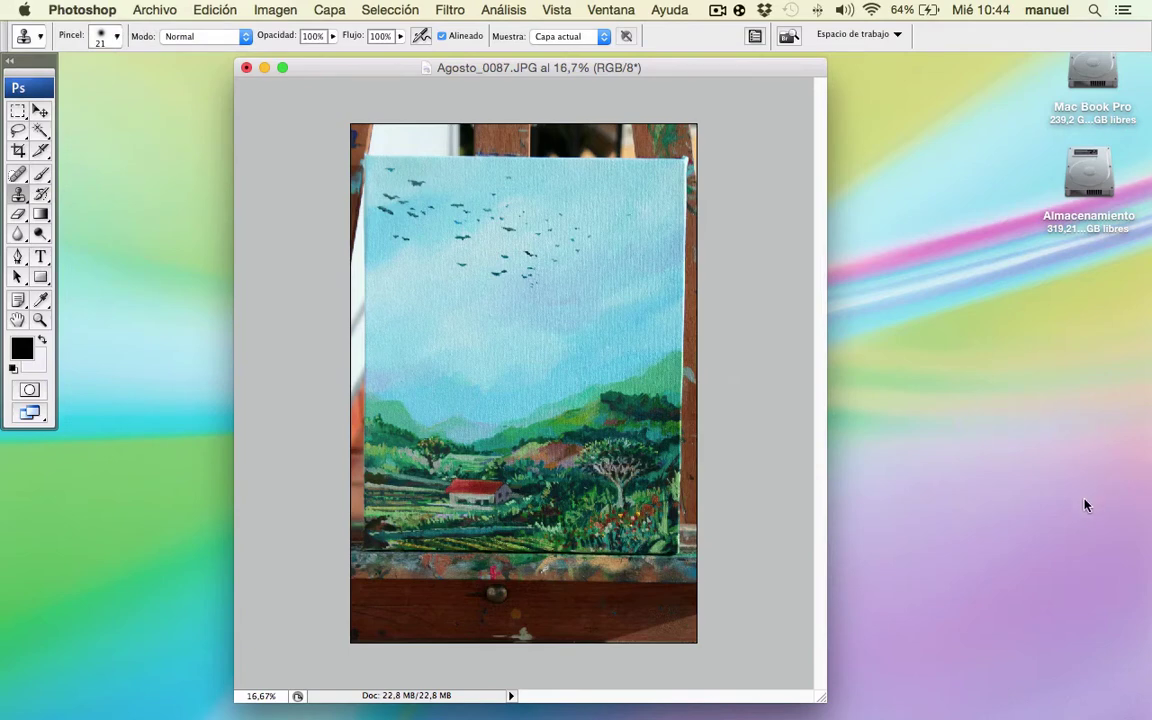
left_click(18, 110)
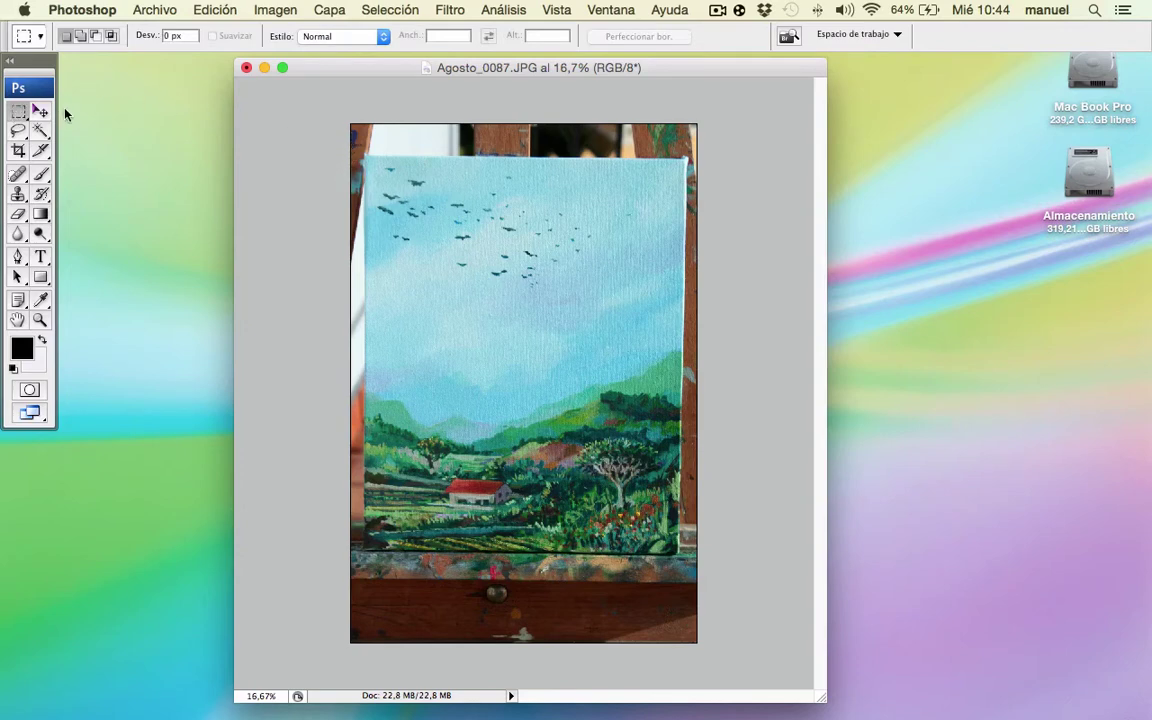
mouse_move(45, 76)
left_mouse_down()
mouse_move(259, 76)
mouse_move(42, 66)
left_mouse_up()
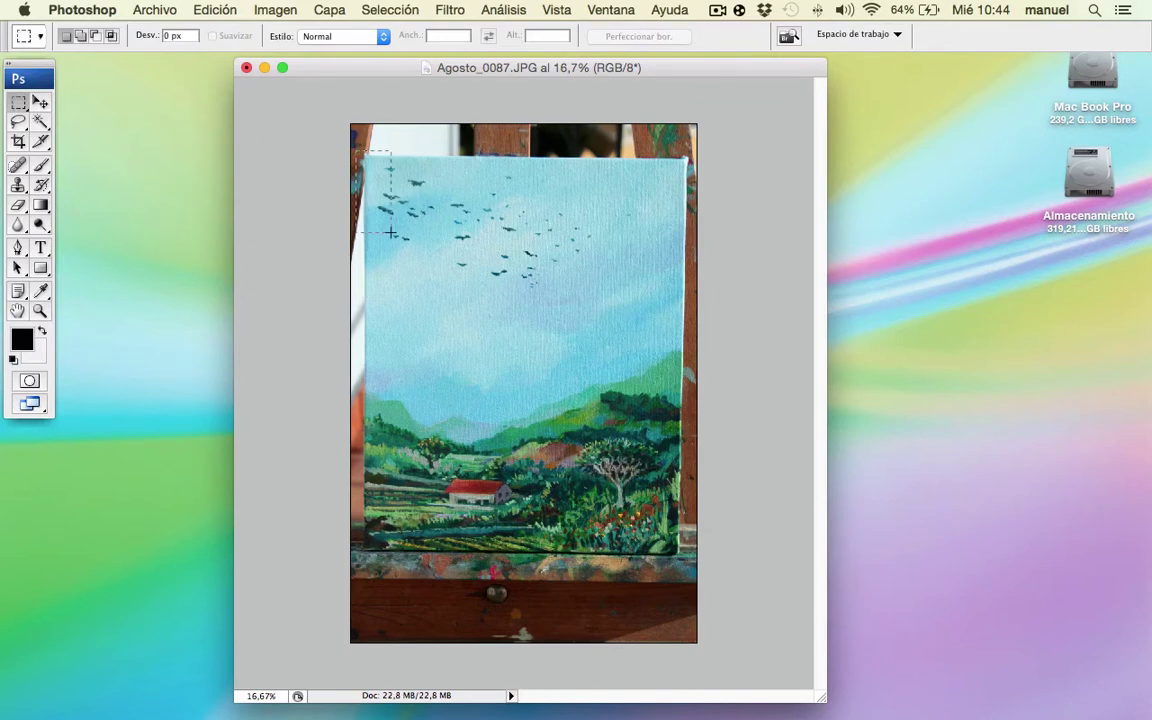
left_click_drag(355, 153, 690, 557)
left_click_drag(691, 559, 691, 560)
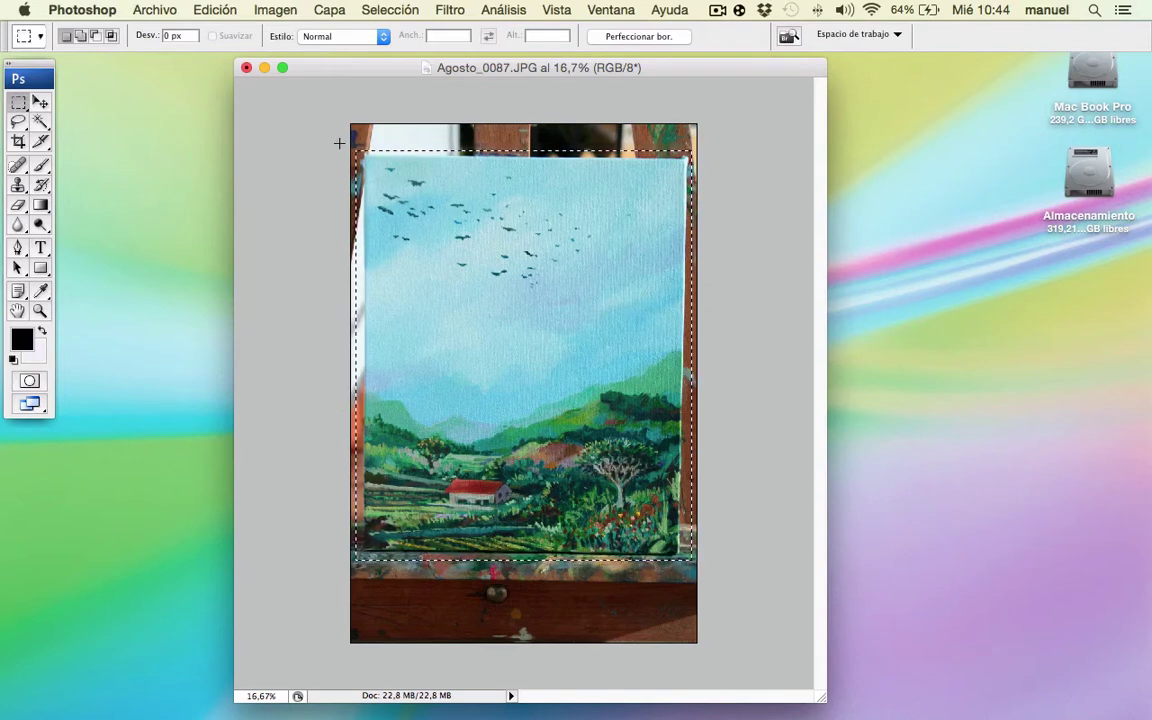
Step: Crop Agosto_0087 to the marquee selection with Imagen > Recortar
left_click(281, 12)
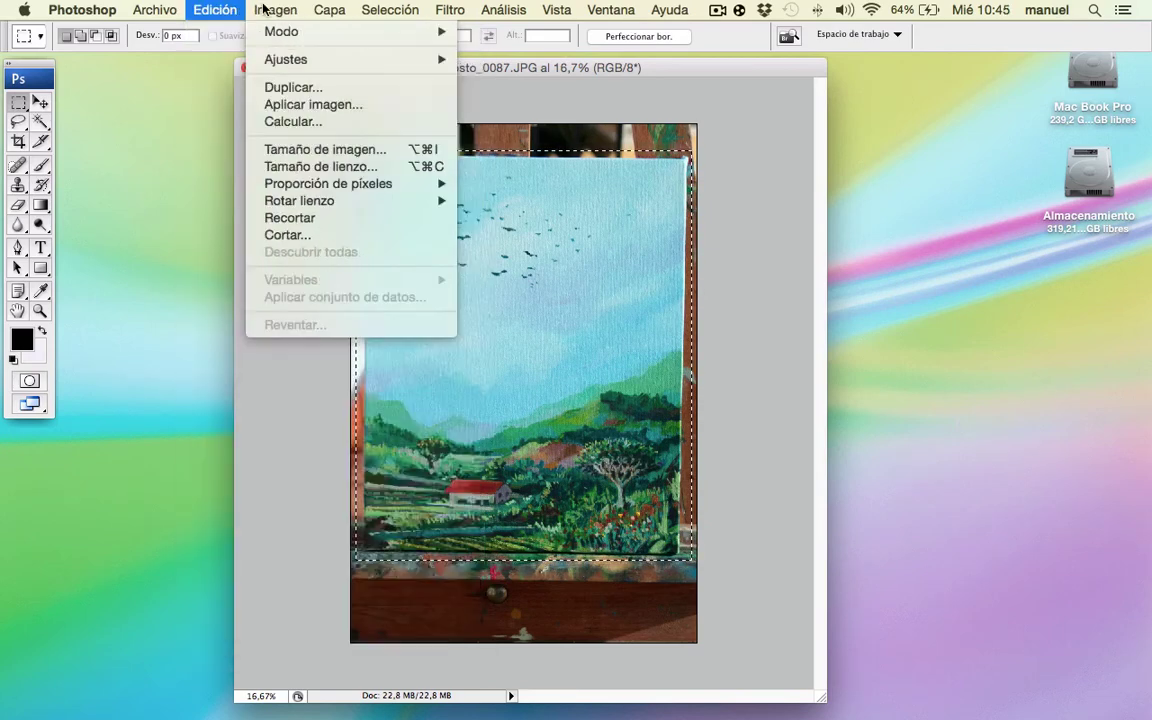
left_click(285, 217)
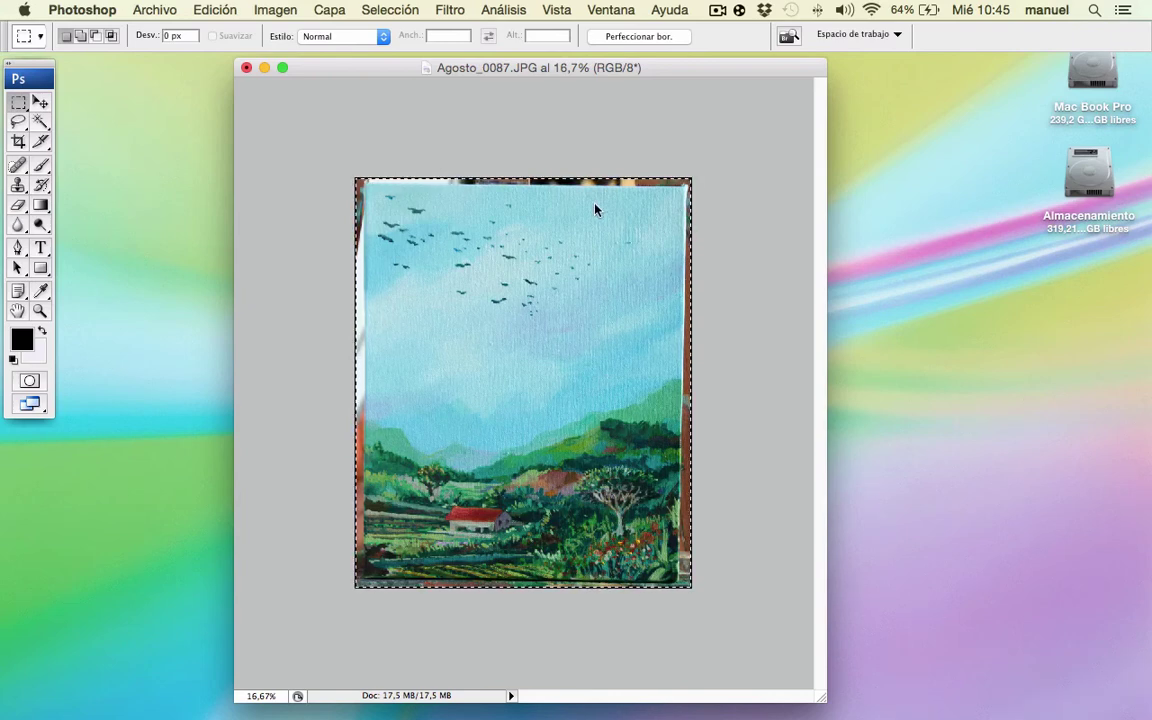
left_click_drag(514, 59, 514, 57)
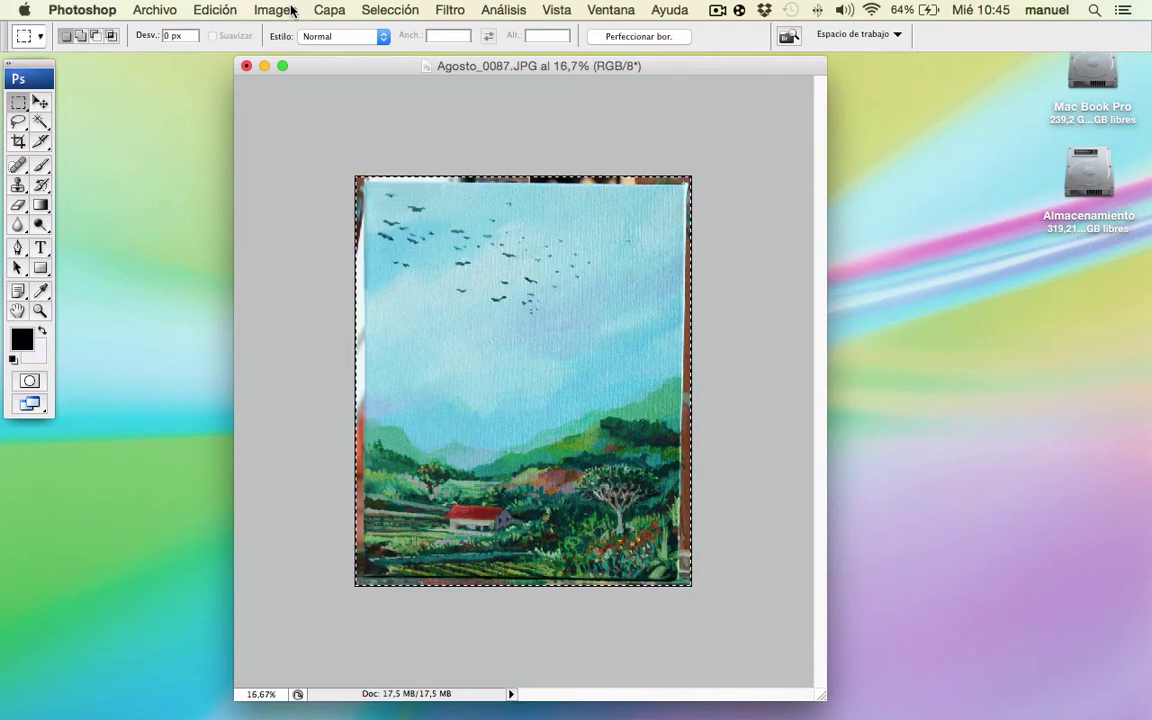
left_click(293, 10)
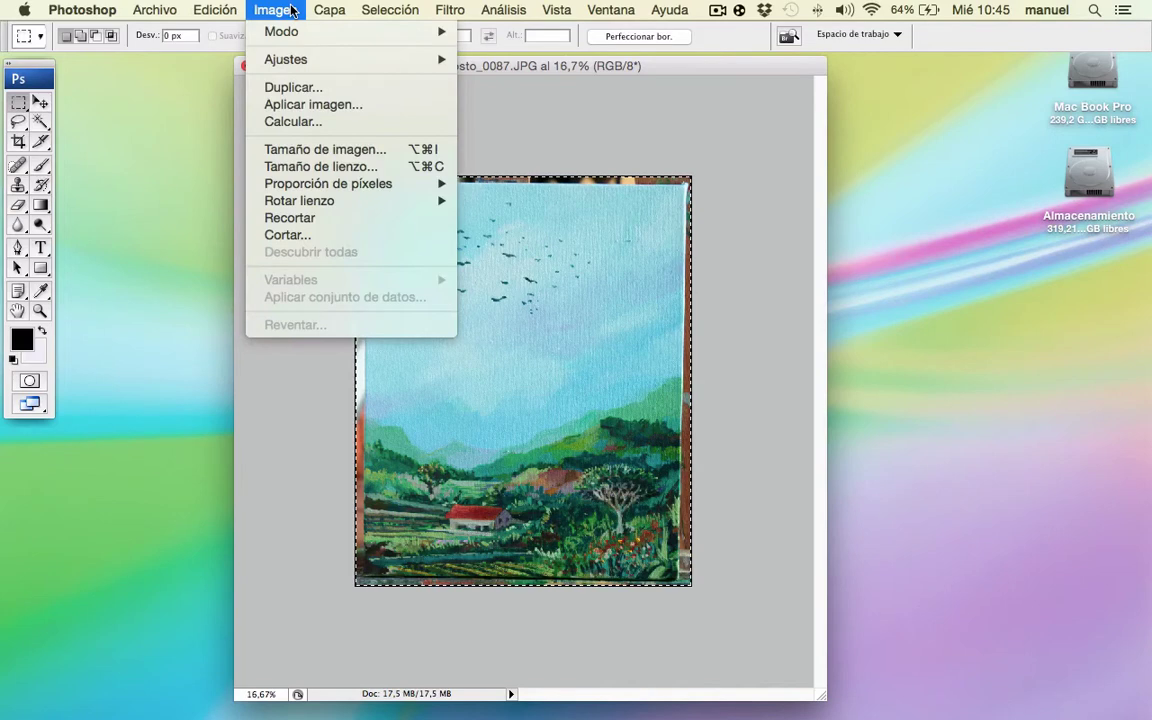
Step: In Tamaño de imagen, turn off Remuestrear la imagen and set the width to 23 cm
left_click(291, 150)
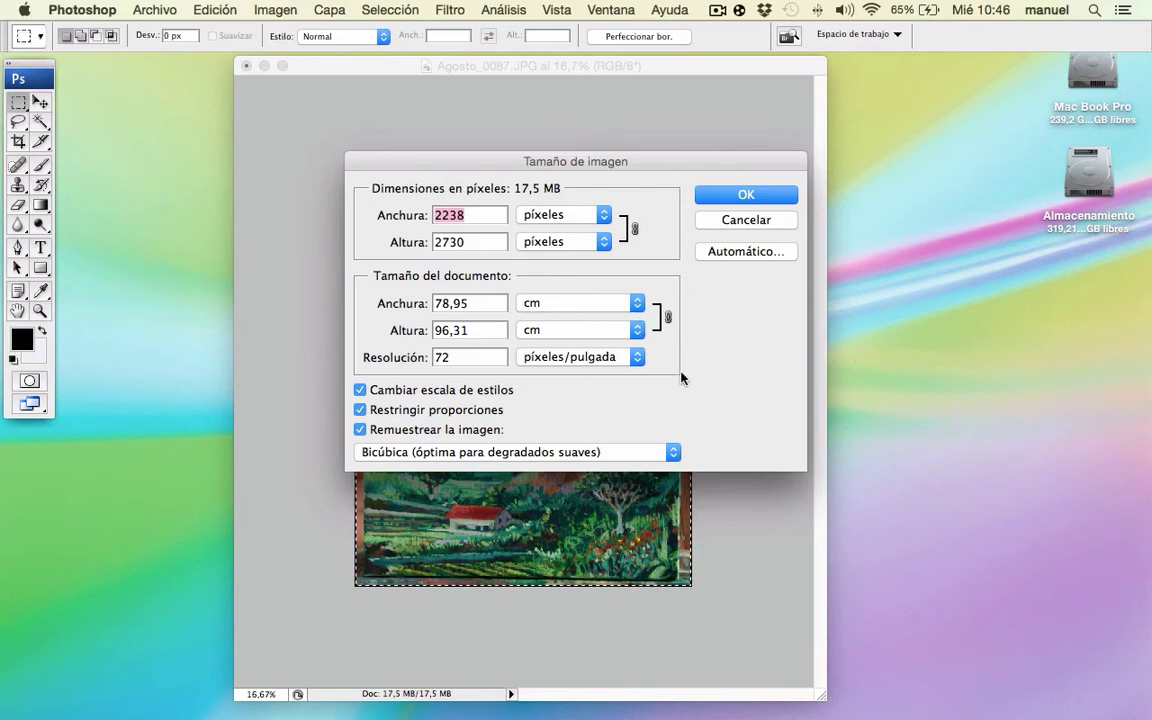
left_click(391, 432)
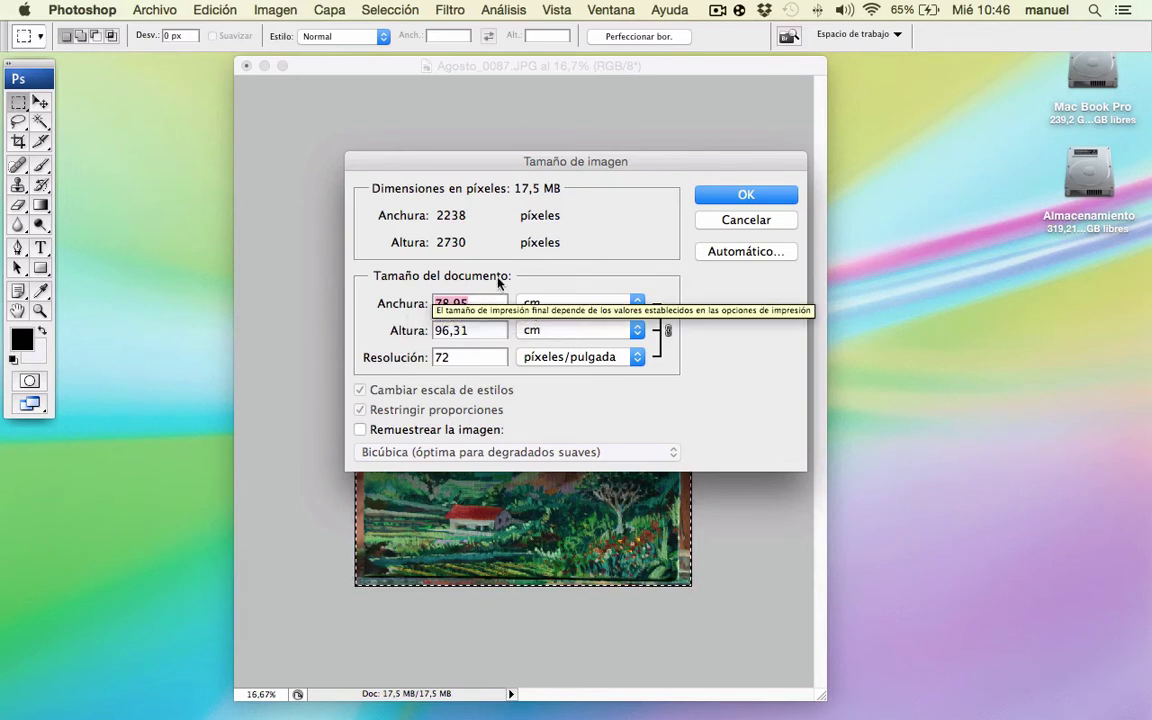
type("23")
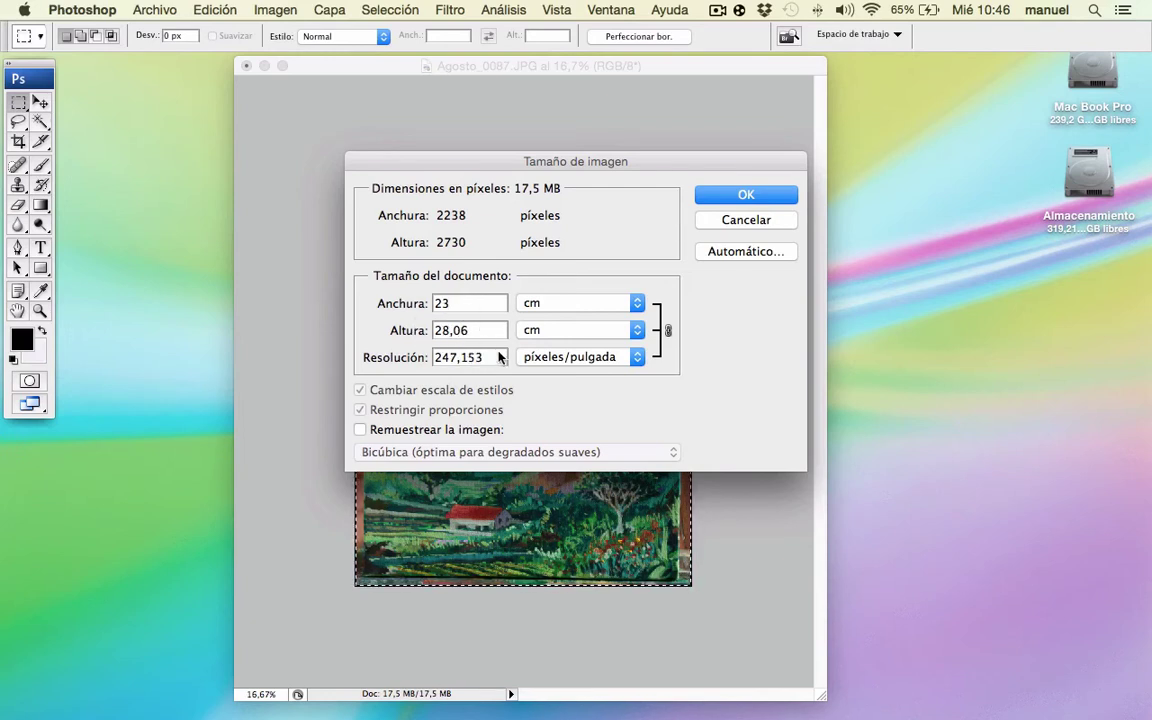
Step: Re-enable resampling, unlink proportions and set the height to 29 cm
left_click(412, 431)
left_click(412, 431)
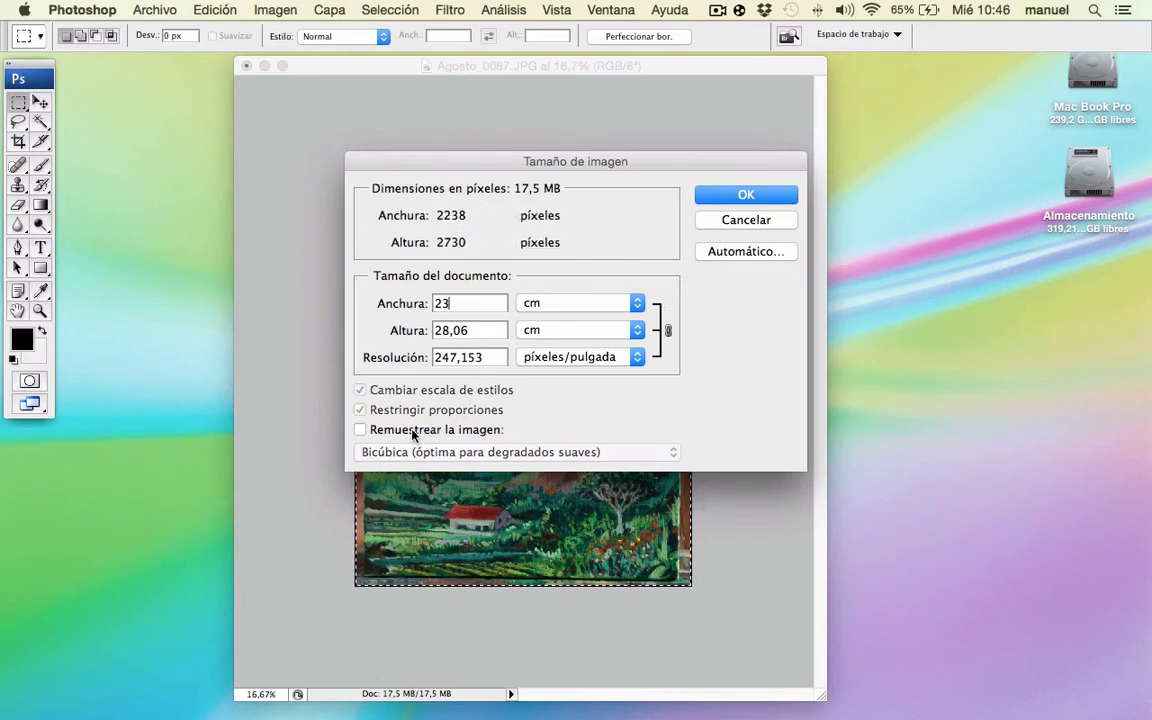
left_click(395, 430)
left_click(447, 411)
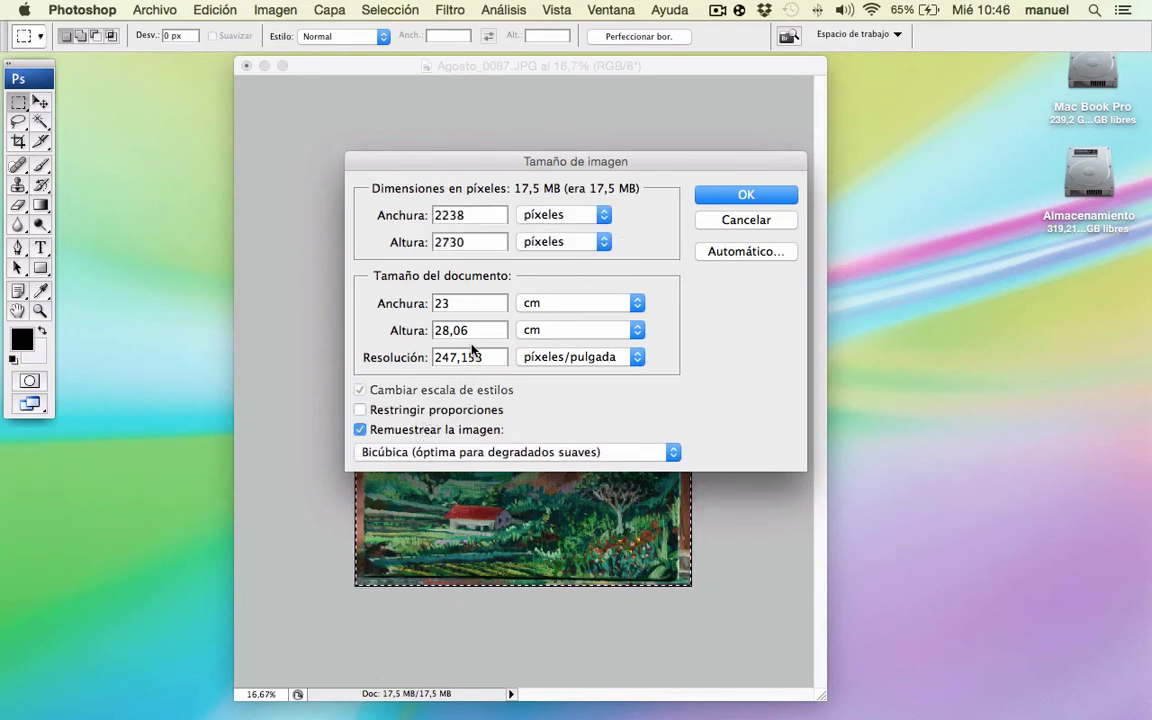
key("Tab")
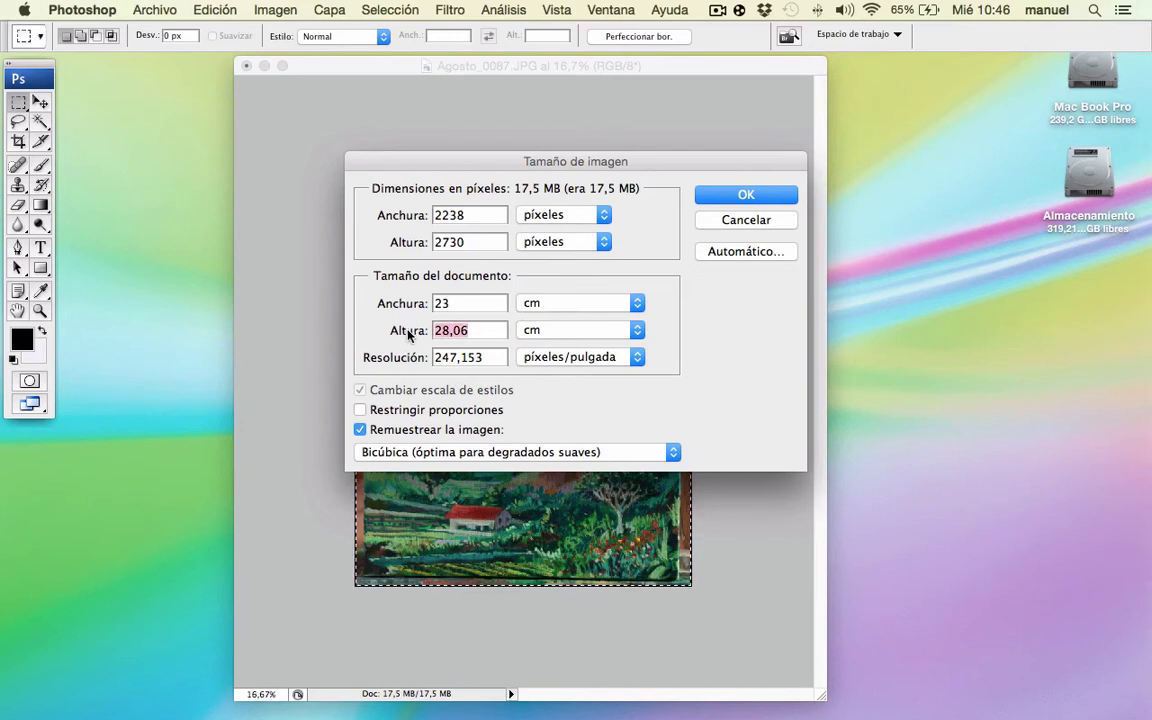
type("29")
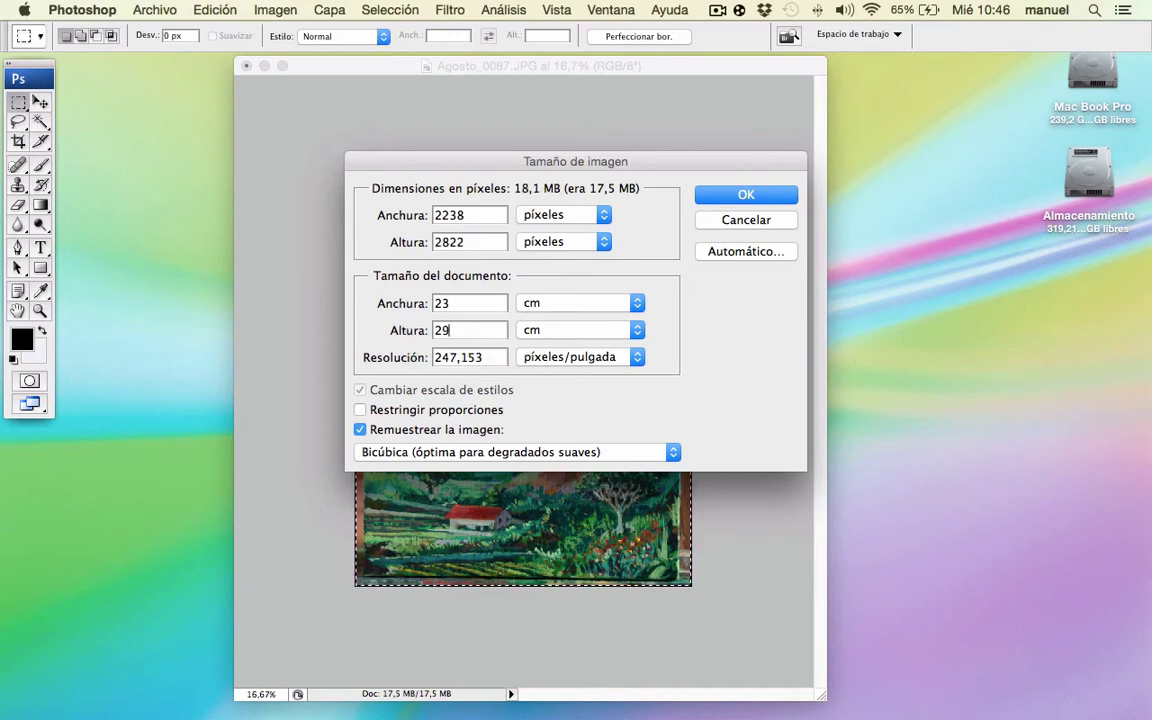
key("Tab")
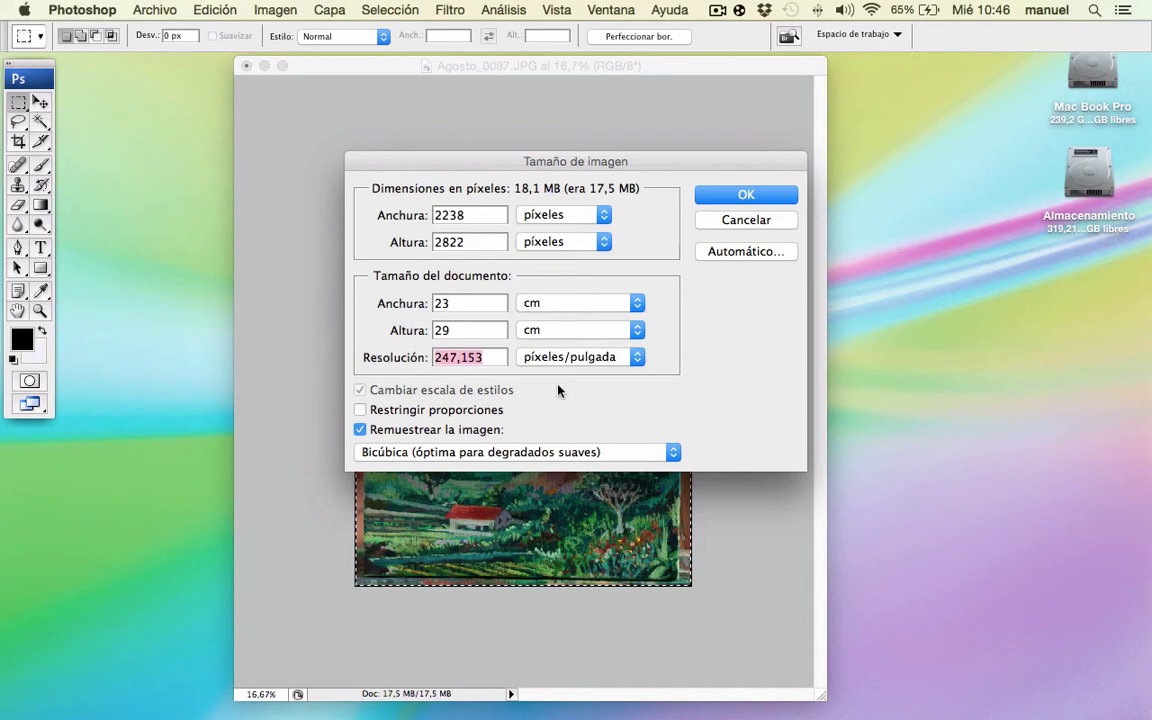
Step: Set the resolution to 200 pixels/inch
key("Down")
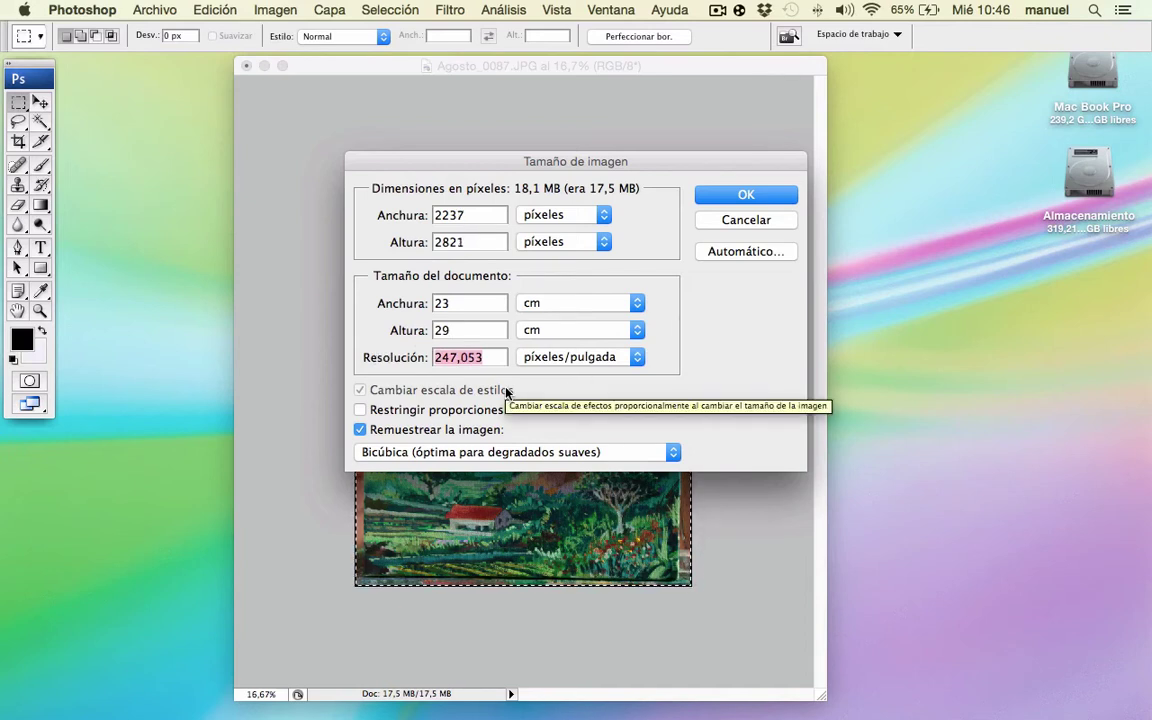
type("245")
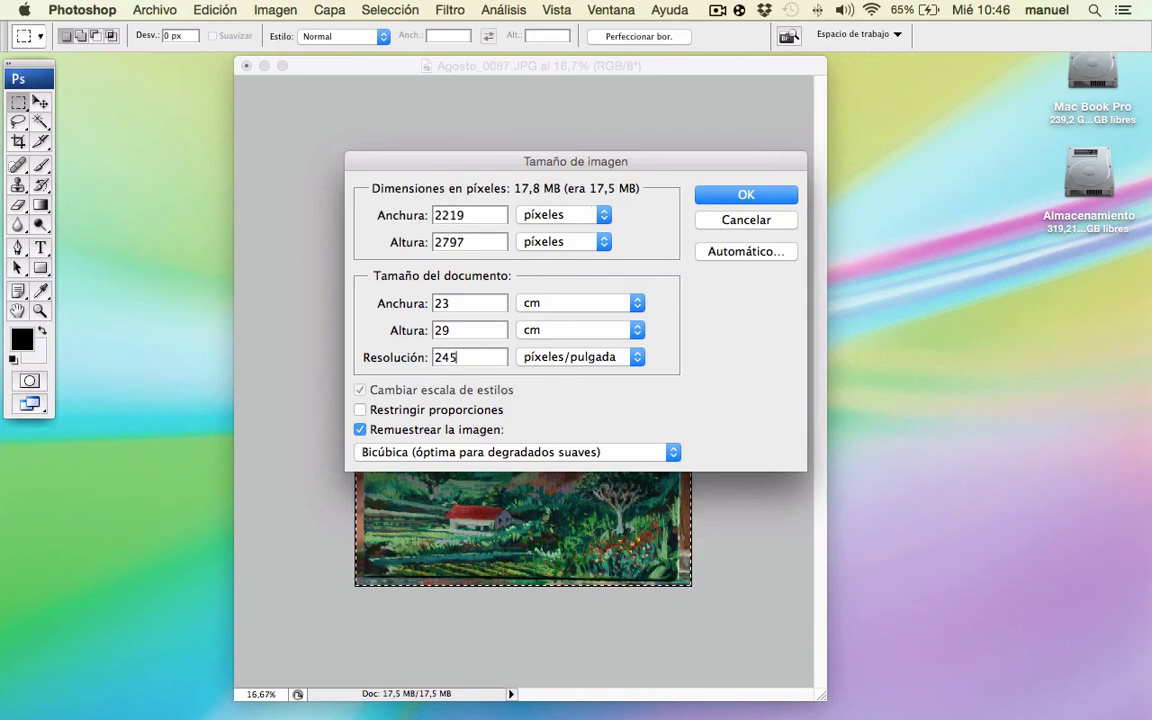
key("Down")
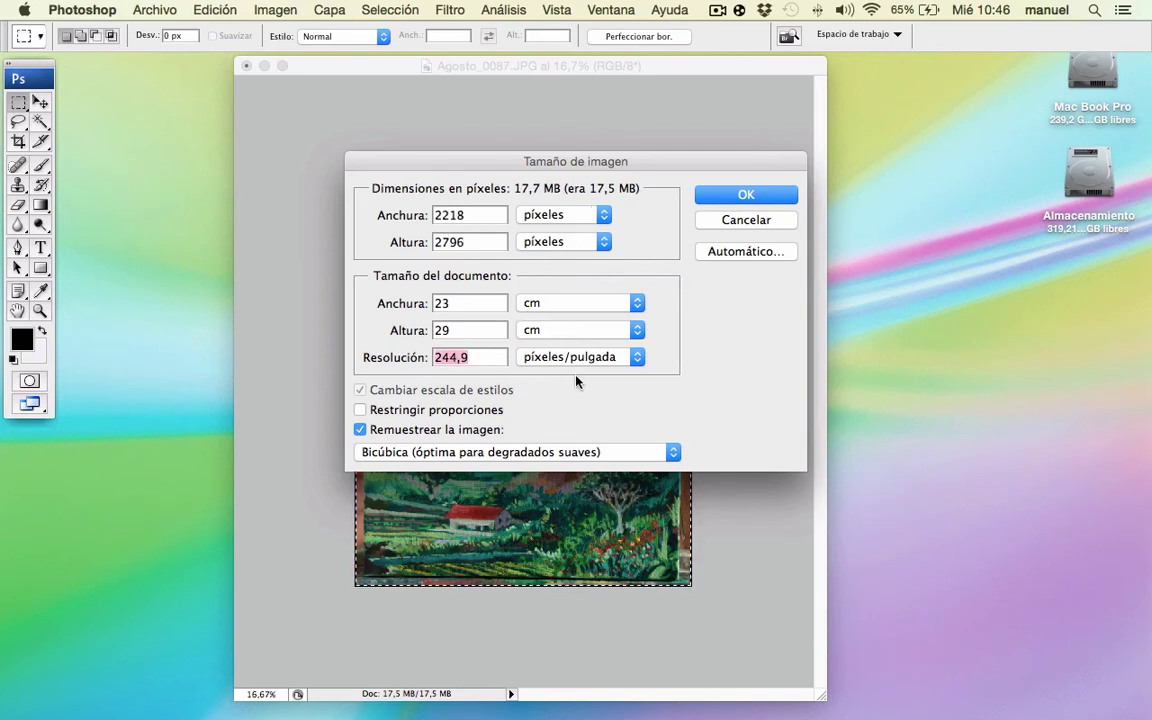
key("BackSpace")
type("2")
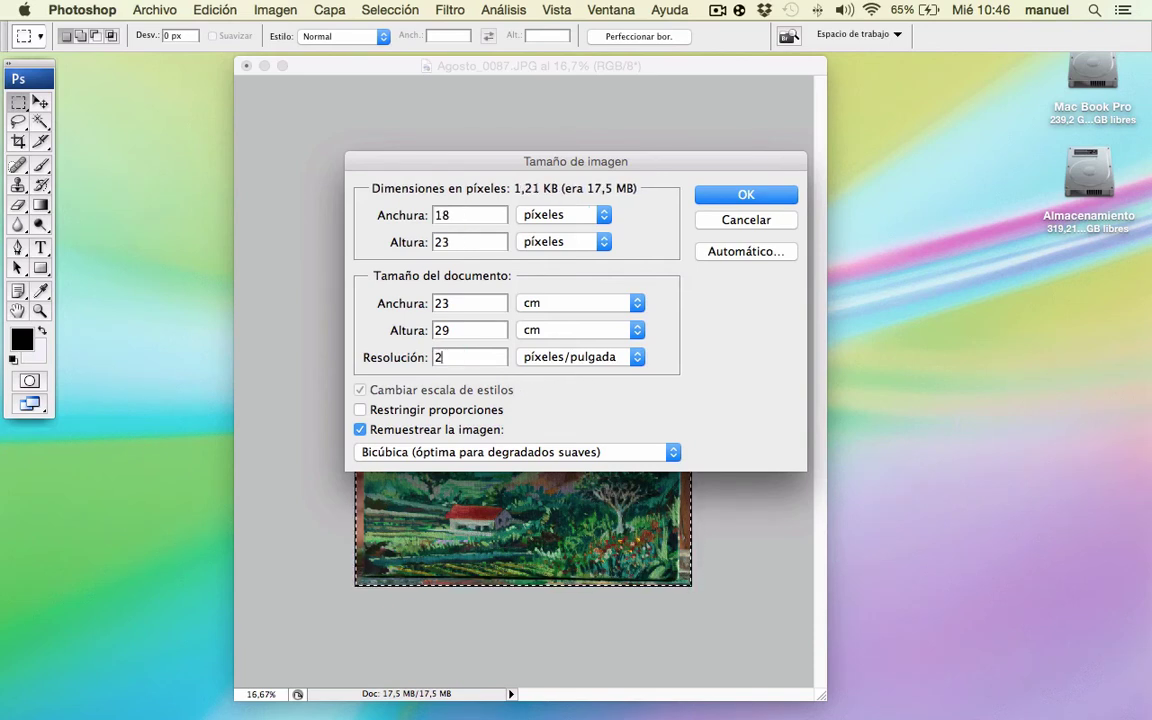
type("00")
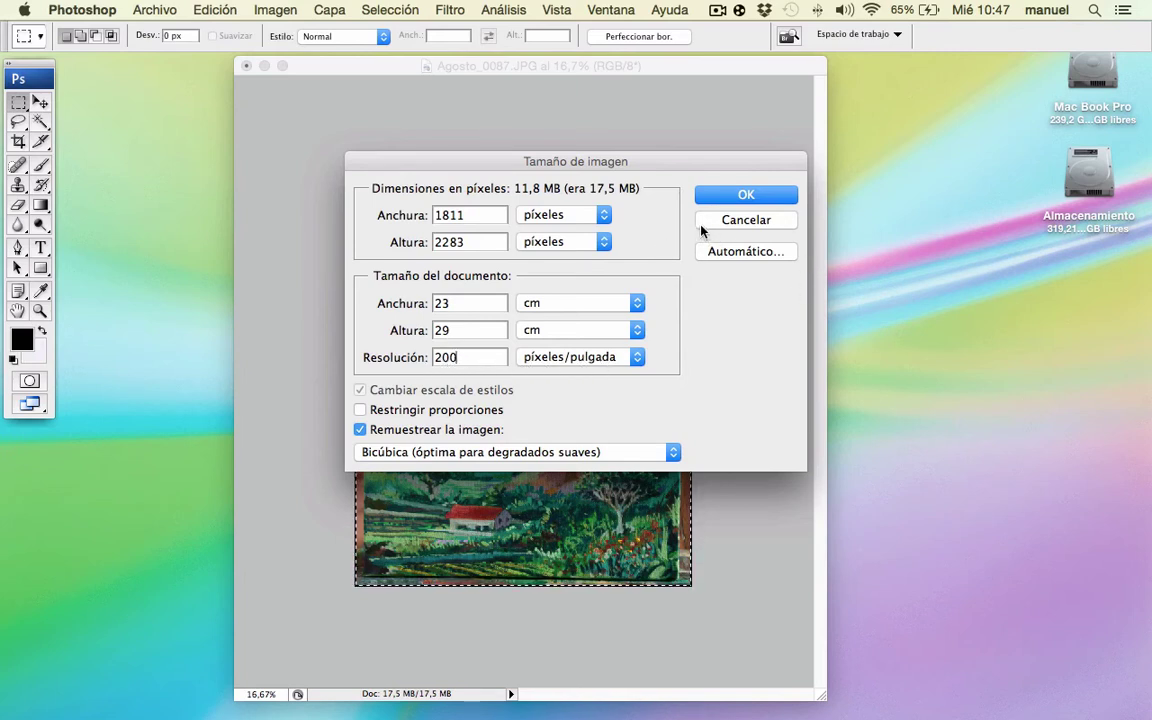
Step: Apply the 1811 × 2283 px image size and select the whole canvas with Selección > Todo
left_click(714, 197)
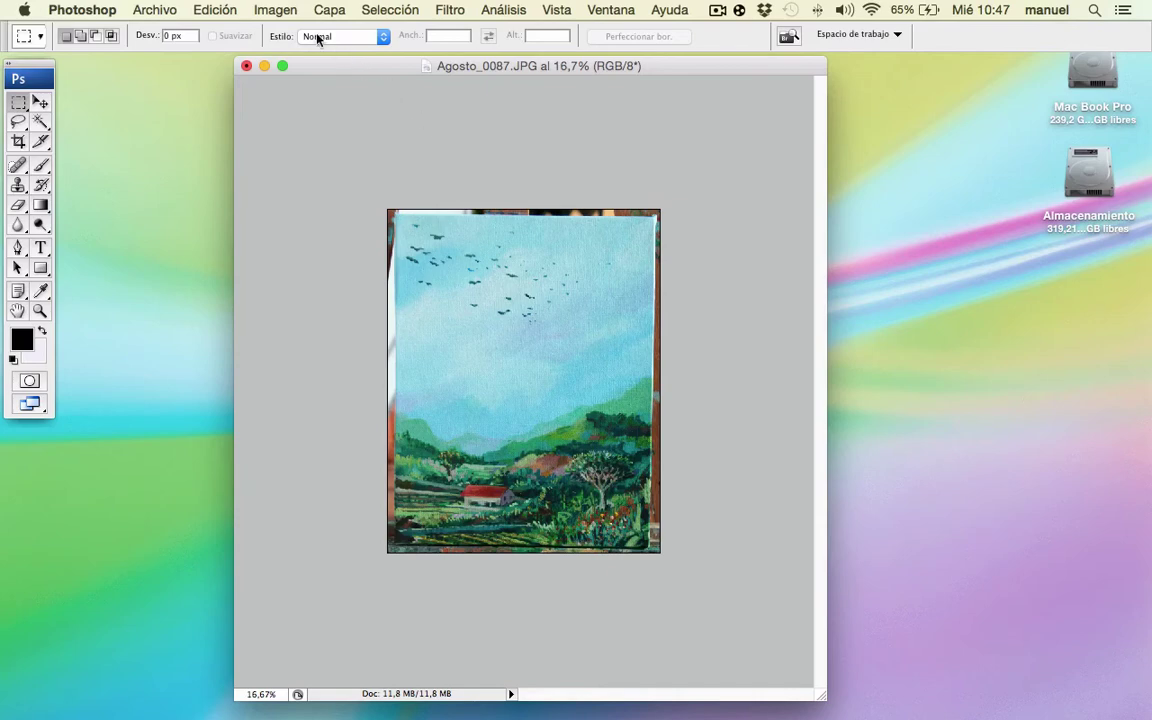
left_click(212, 6)
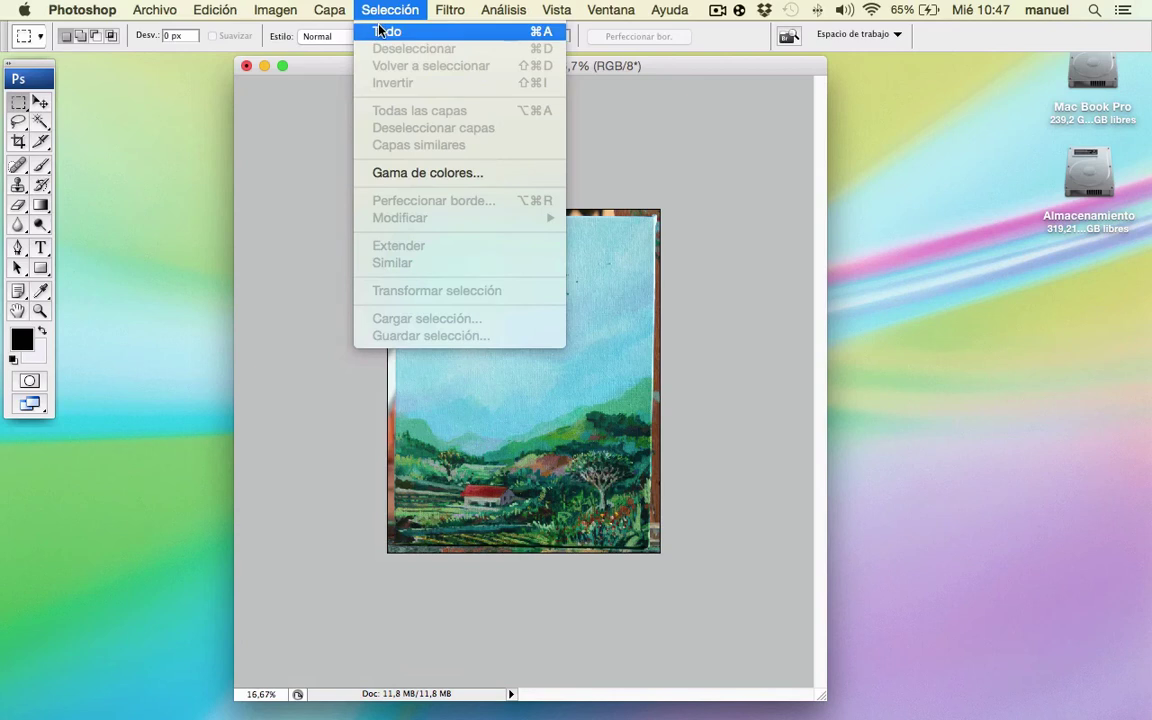
left_click(385, 31)
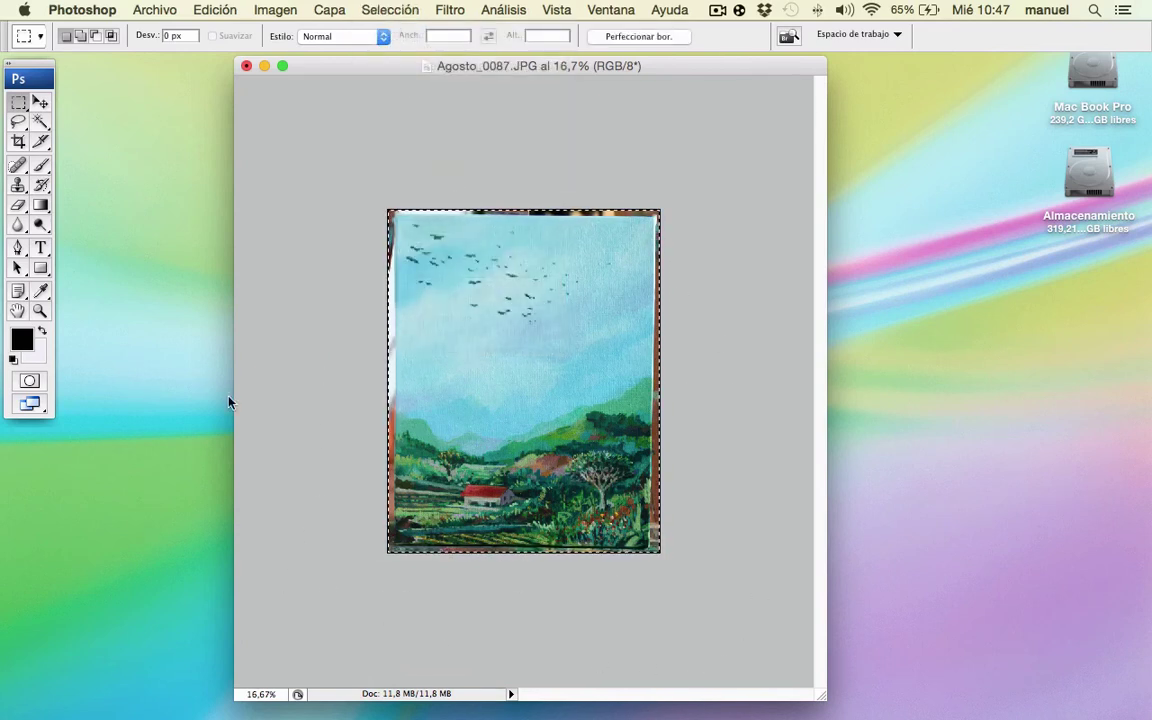
left_click(224, 6)
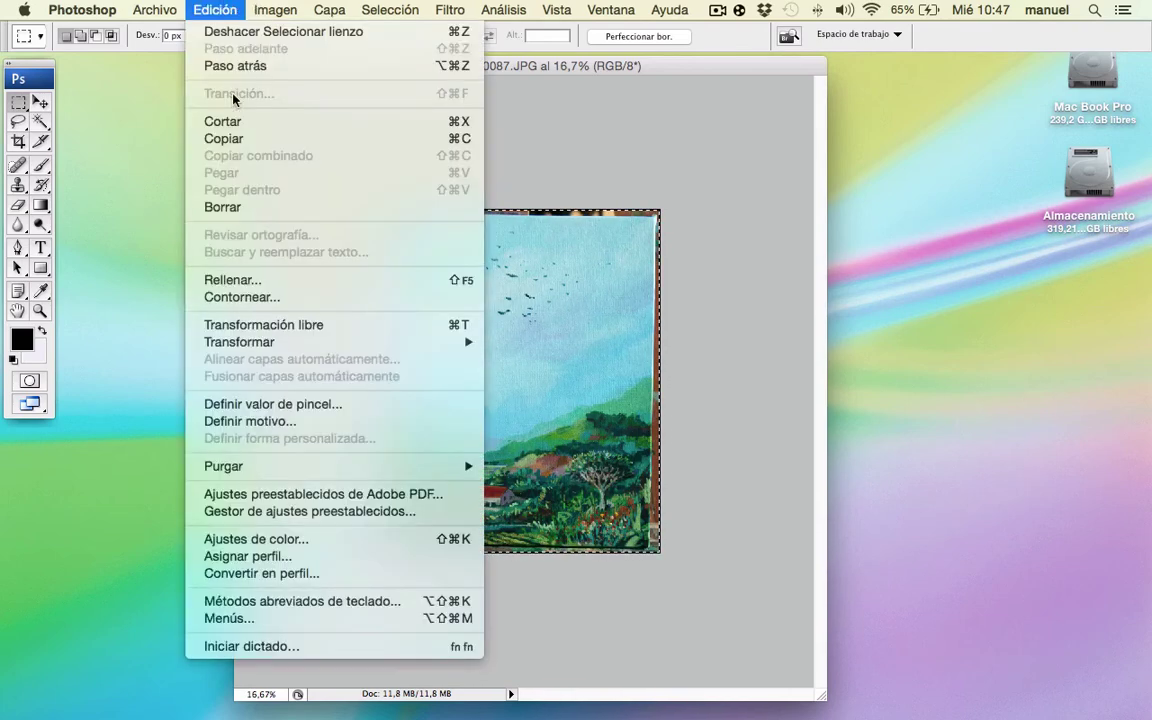
mouse_move(239, 342)
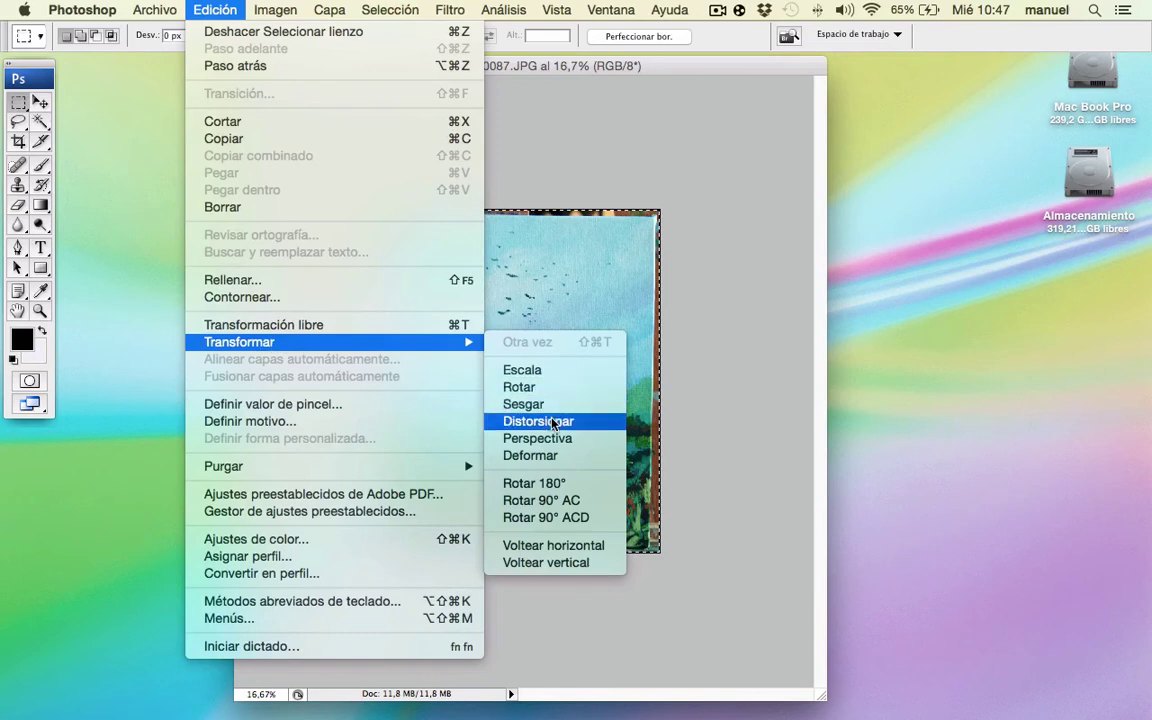
Step: Distort the image by dragging all four corners to the painting's canvas corners, then commit
left_click(553, 423)
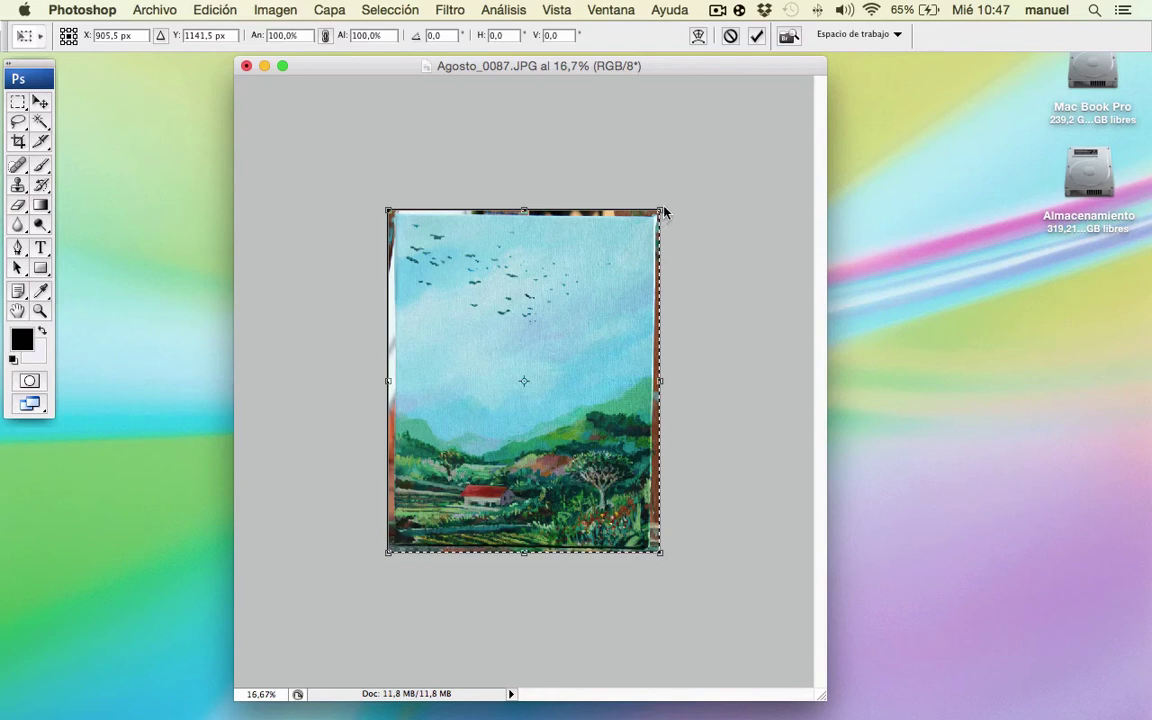
left_click_drag(663, 207, 659, 209)
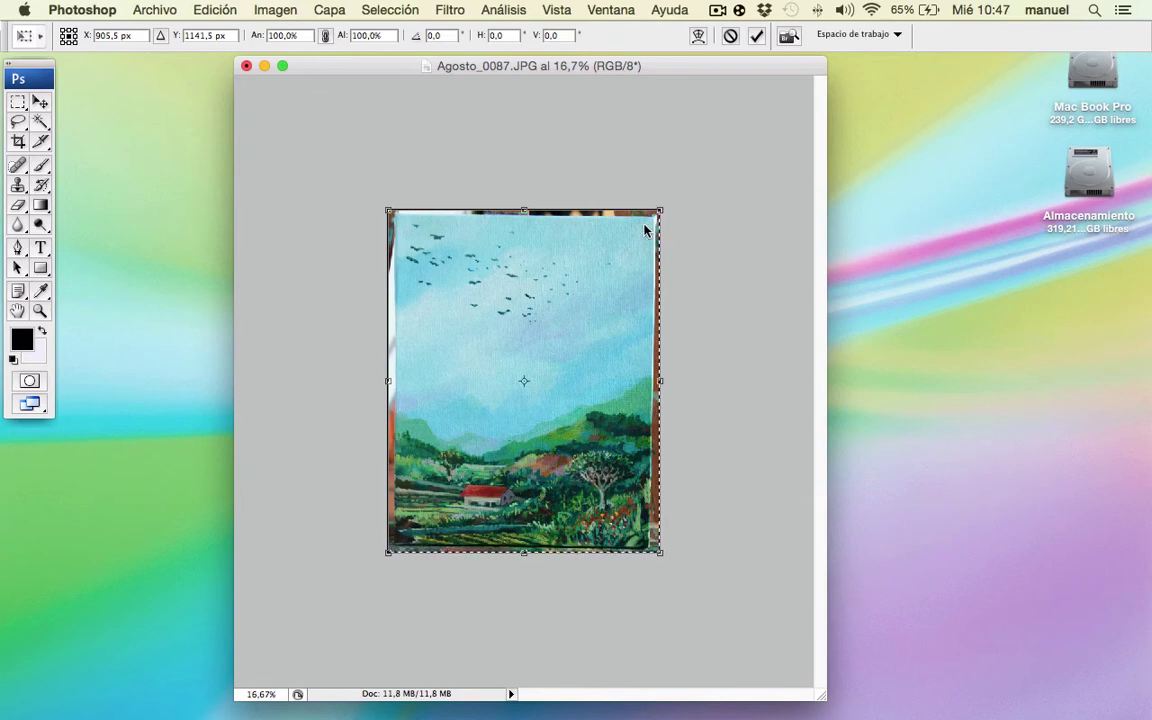
key("super+plus")
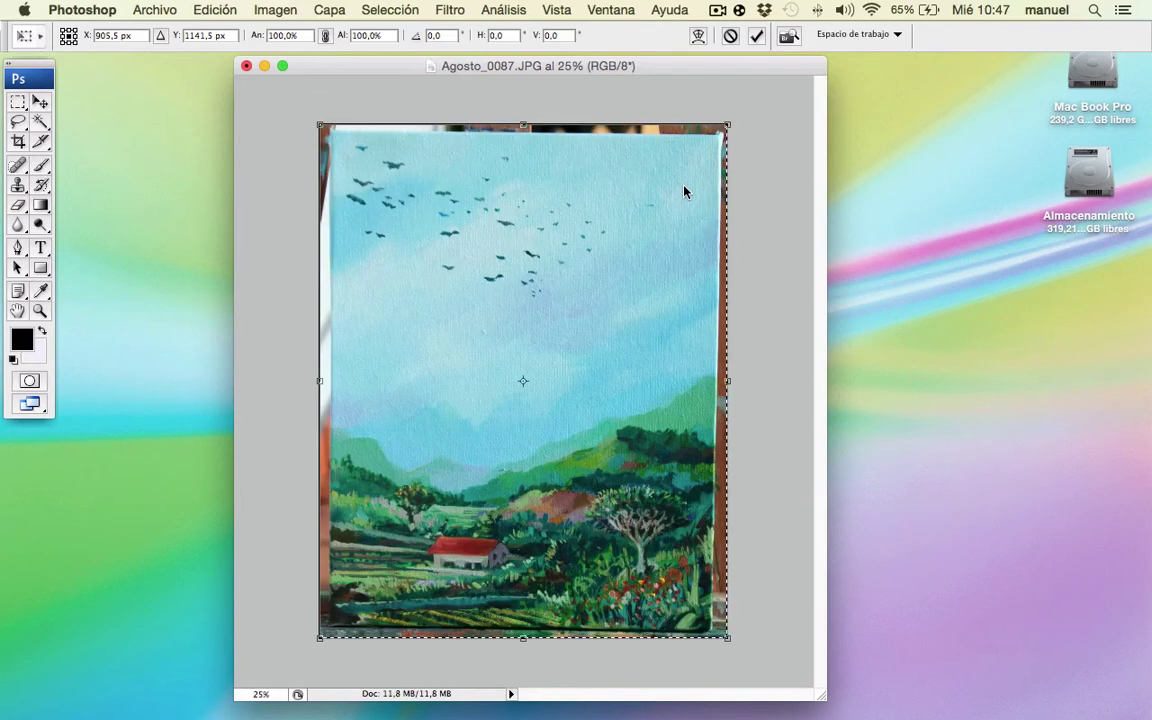
key("super+plus")
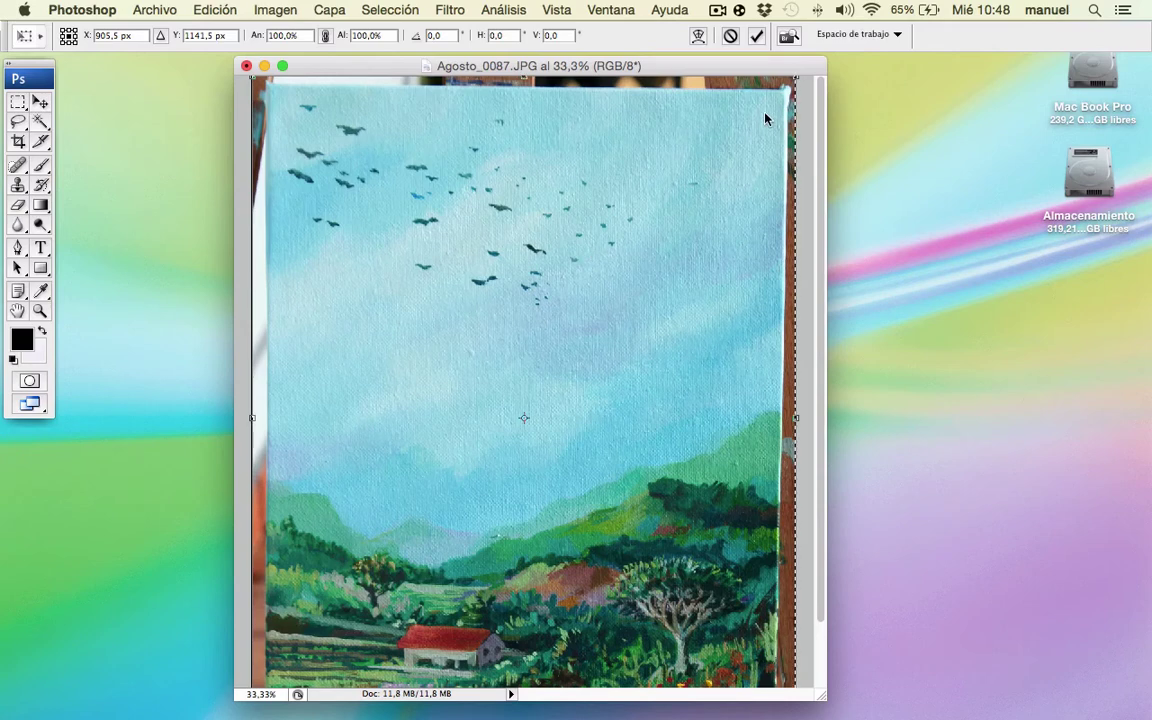
left_click_drag(797, 80, 812, 64)
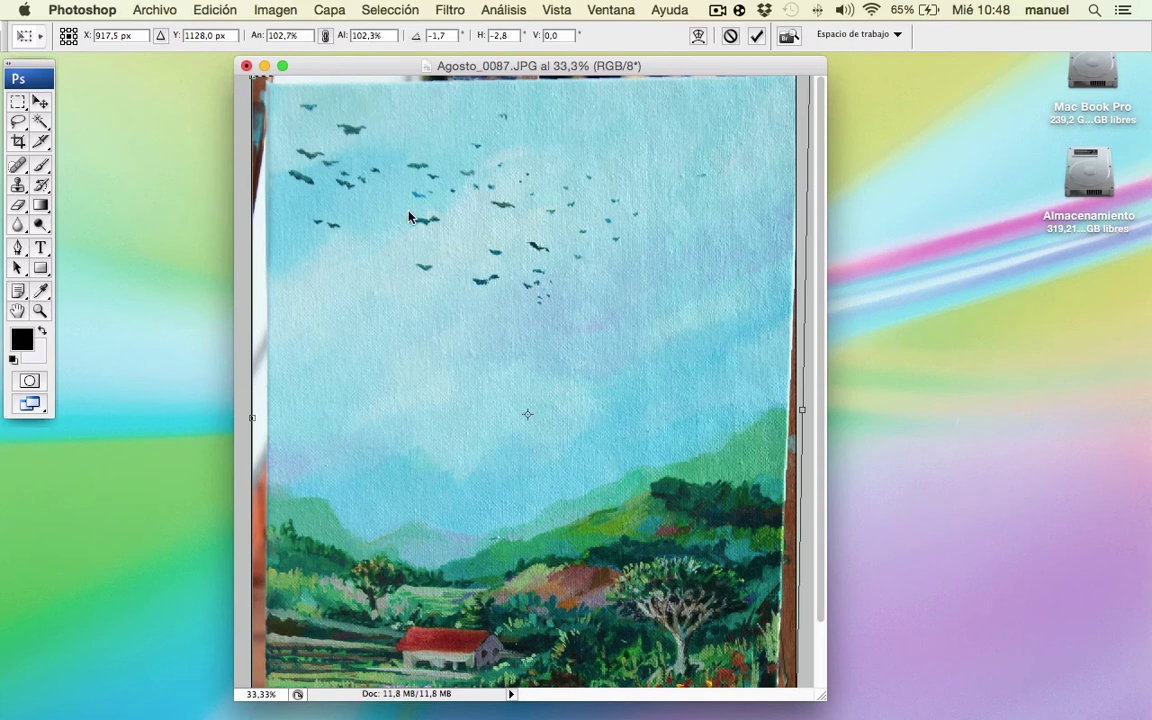
key("super+minus")
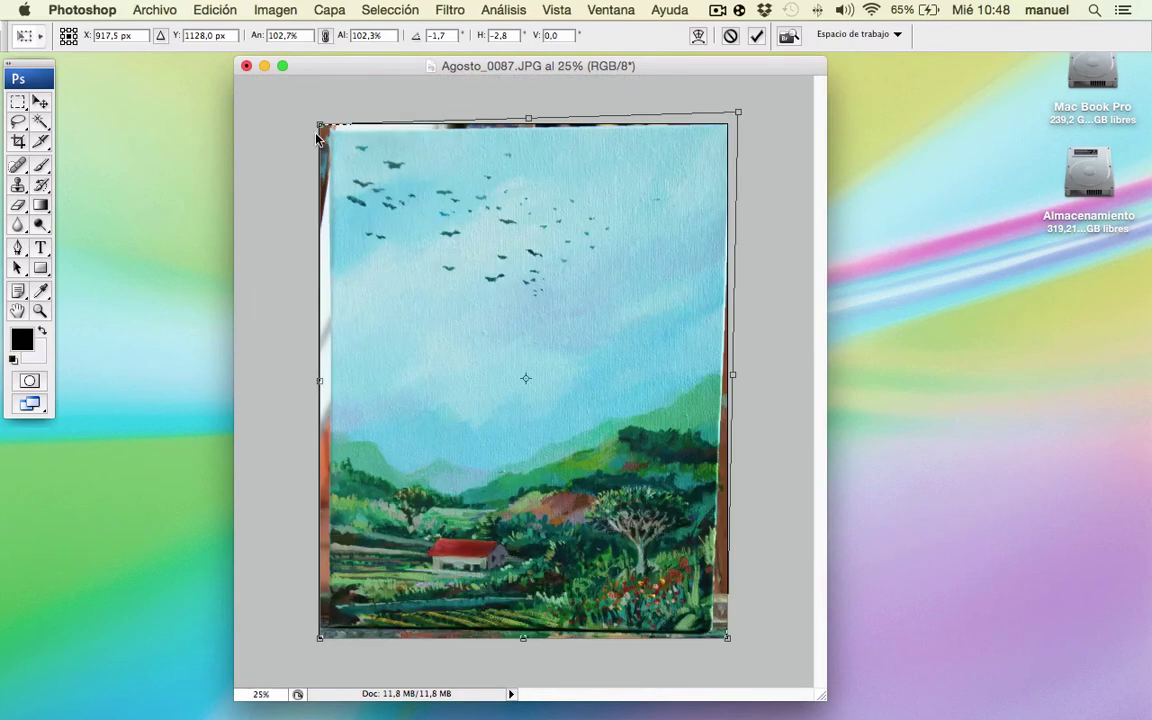
left_click_drag(320, 128, 309, 120)
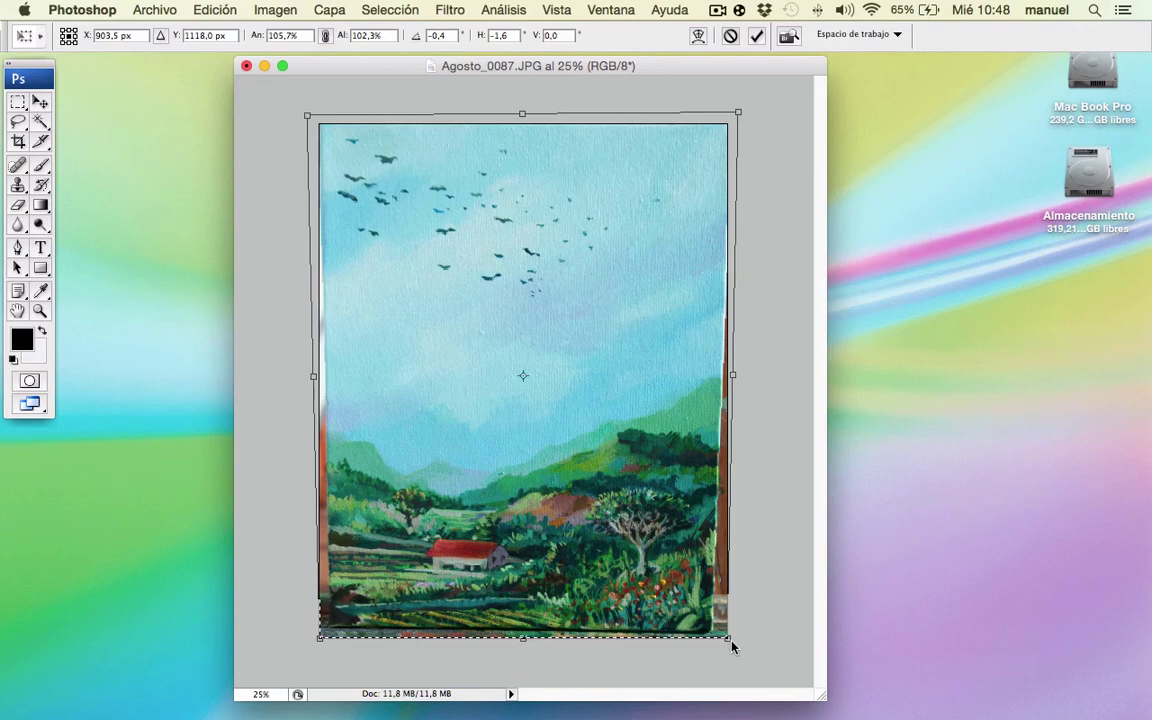
left_click_drag(733, 643, 748, 651)
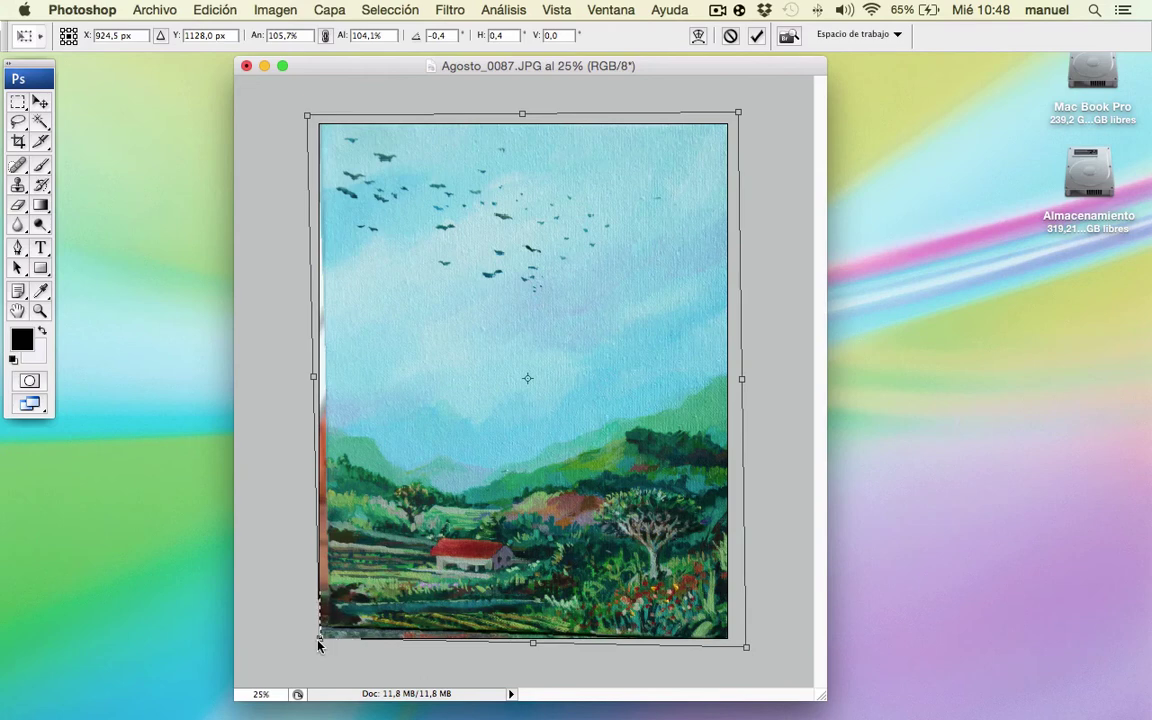
left_click_drag(317, 645, 304, 654)
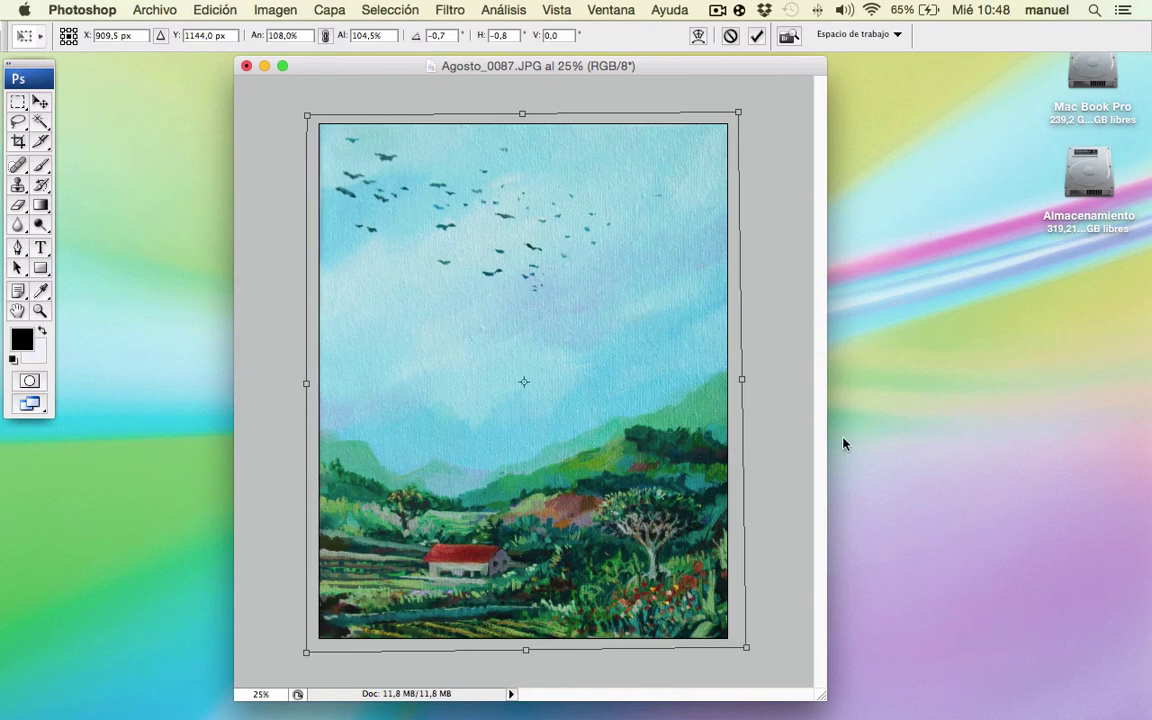
key("Return")
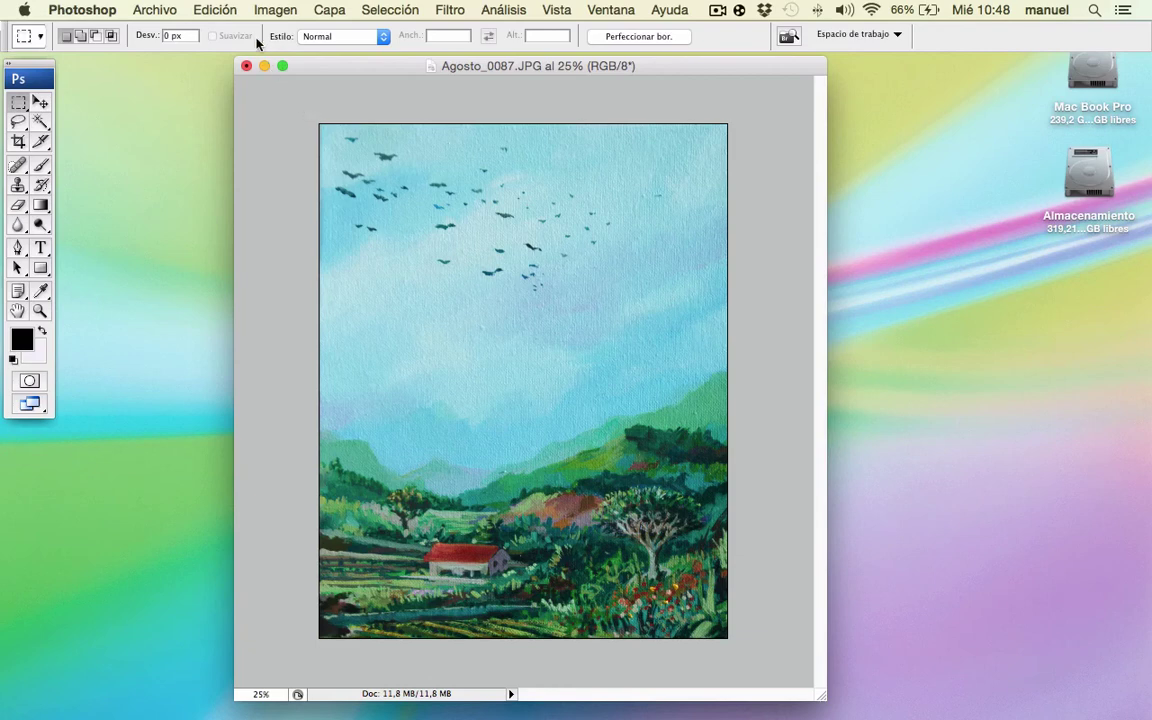
Step: Correct the image height from 28,99 to 29 cm in Image Size at 200 ppi
left_click(262, 10)
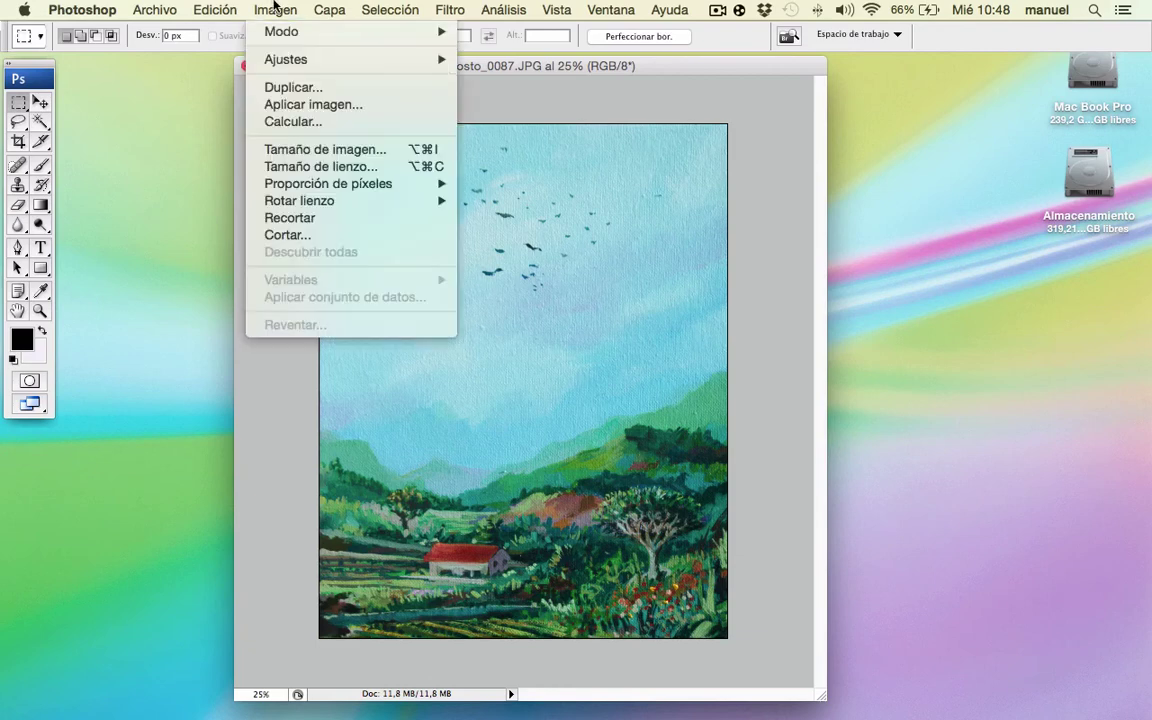
left_click(288, 149)
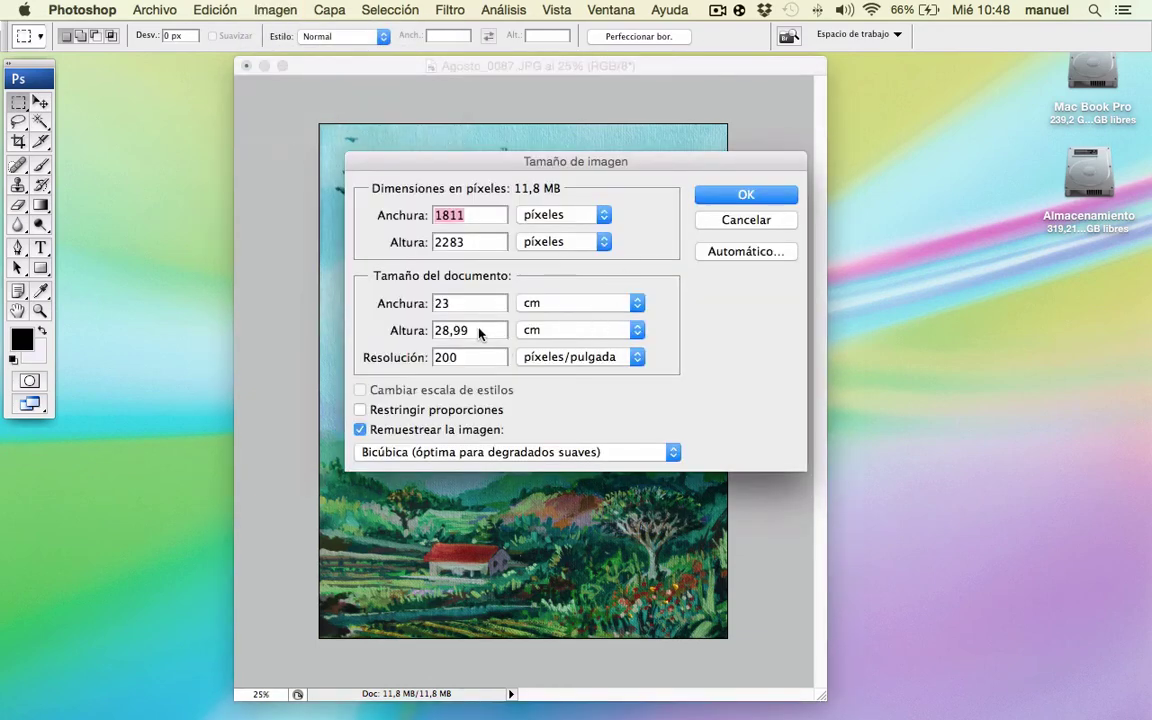
left_click_drag(476, 331, 425, 333)
type("29")
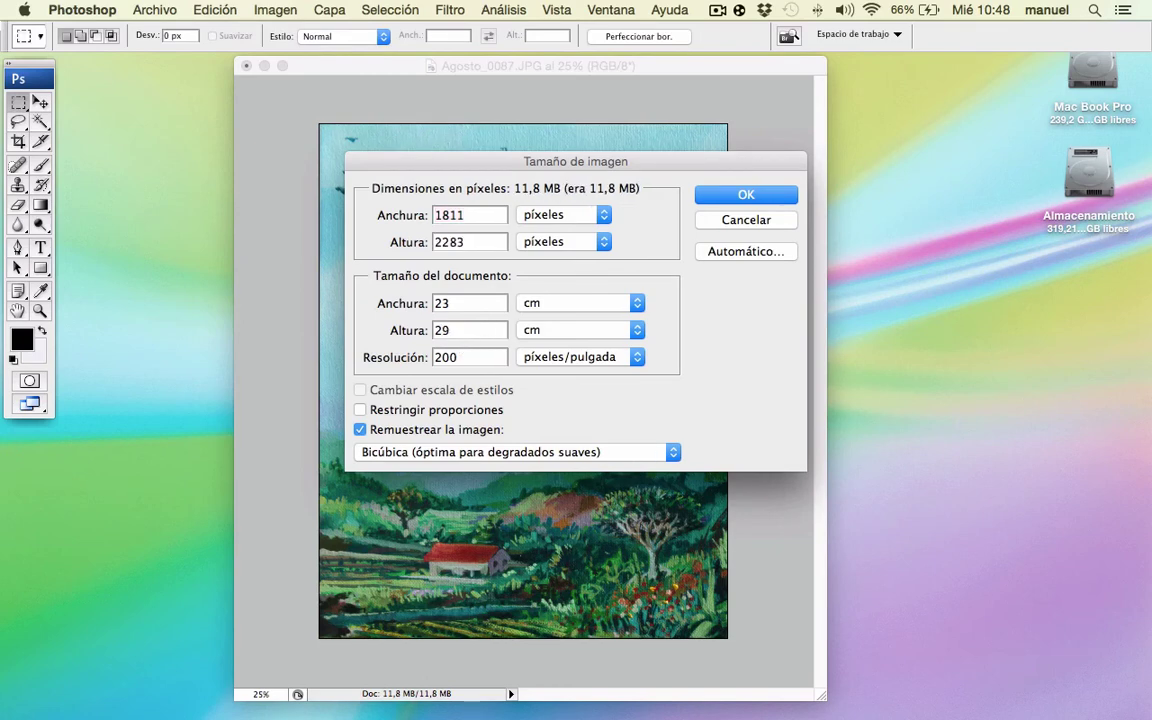
left_click(726, 198)
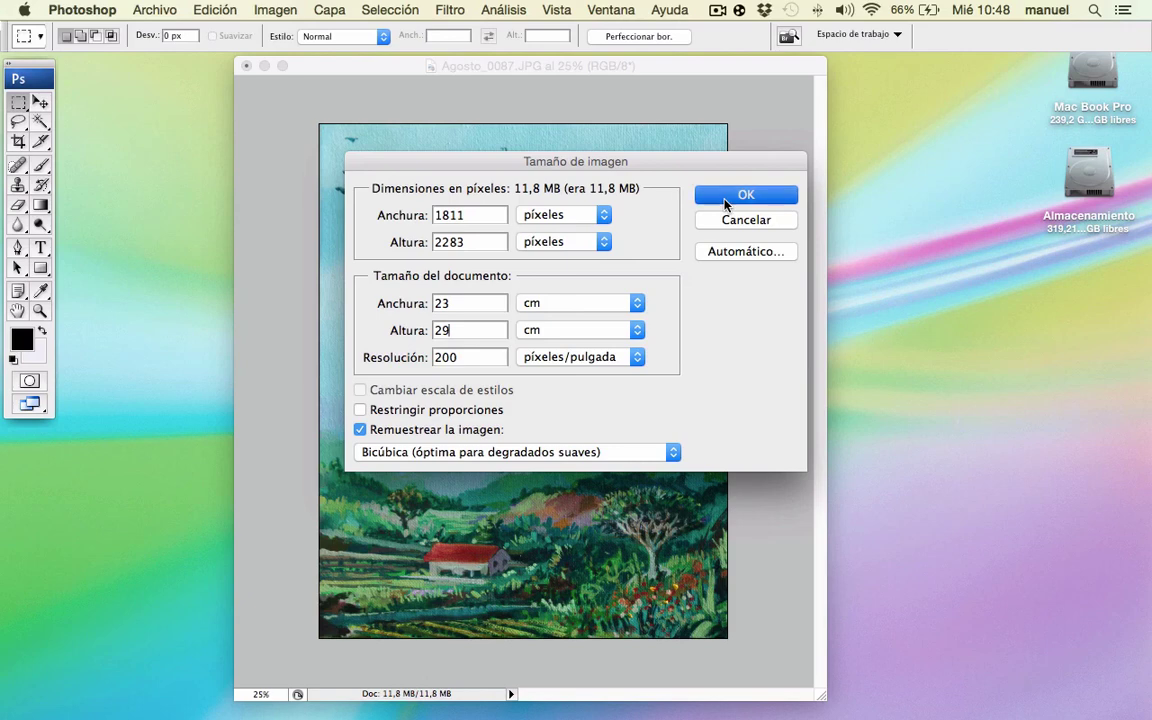